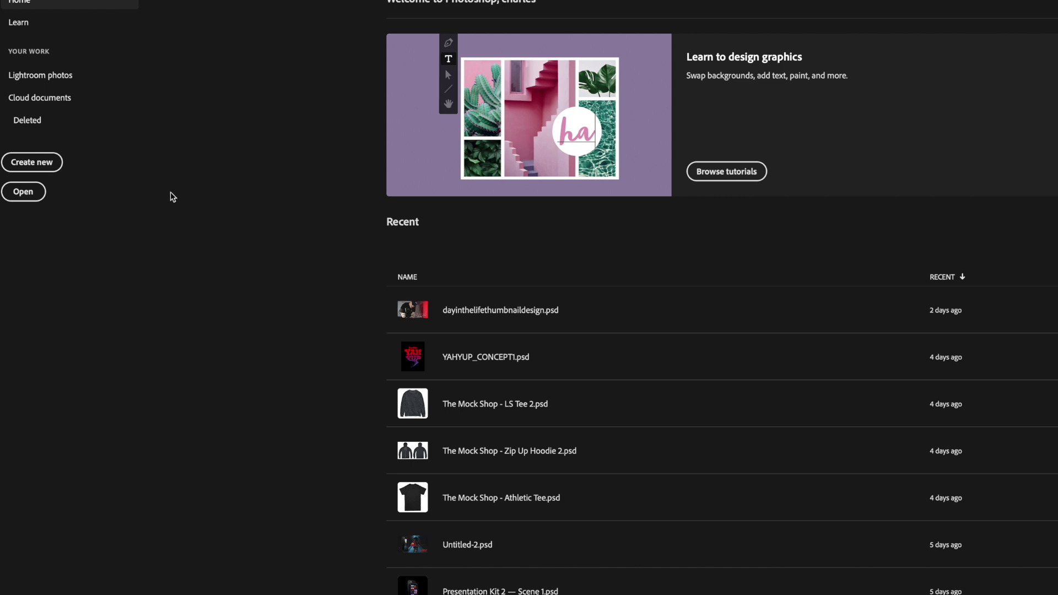
# - Start a new document sized 14 × 16 inches at 300 ppi resolution
pyautogui.click(34, 165)
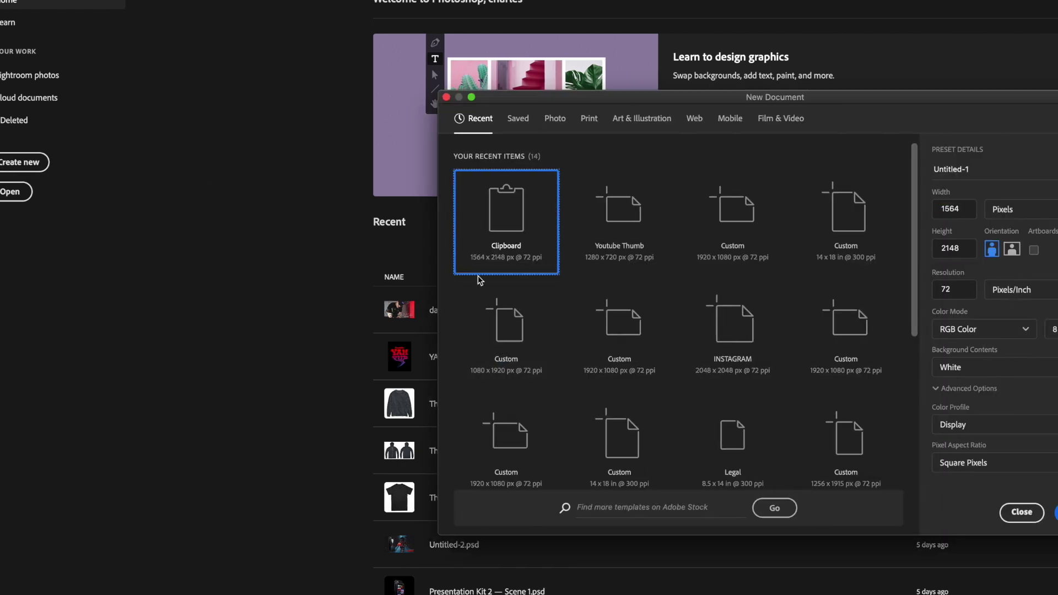
pyautogui.click(964, 215)
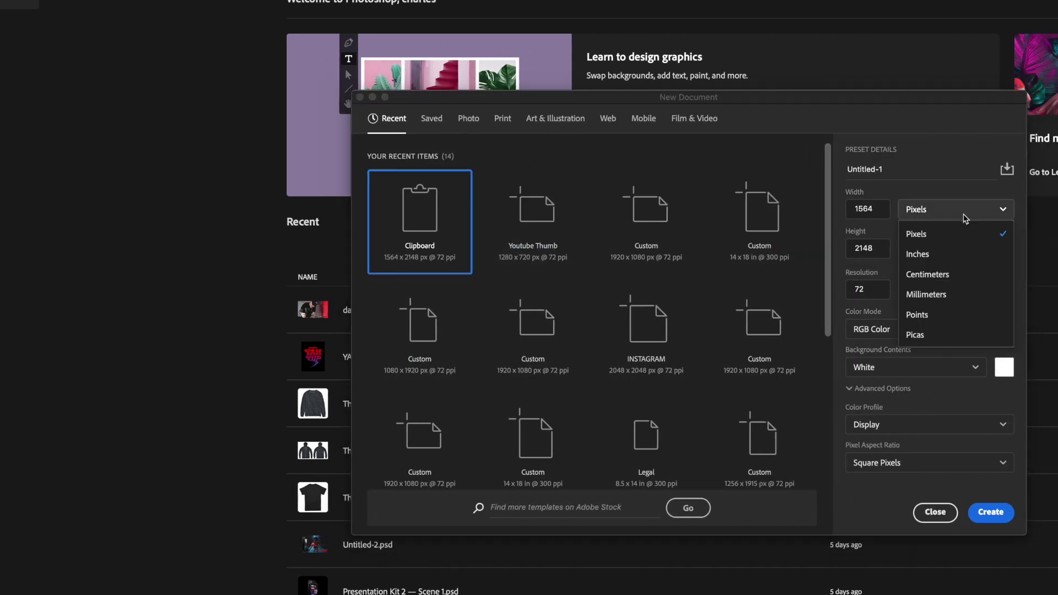
pyautogui.click(948, 254)
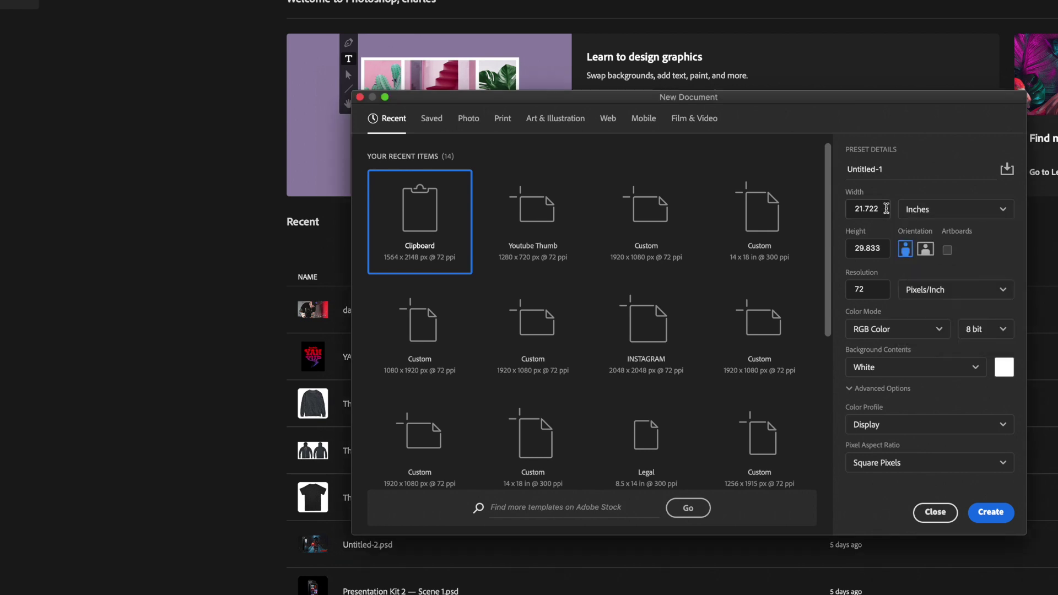
pyautogui.click(863, 206)
pyautogui.write('14')
pyautogui.click(880, 245)
pyautogui.write('16')
pyautogui.click(871, 291)
pyautogui.write('300')
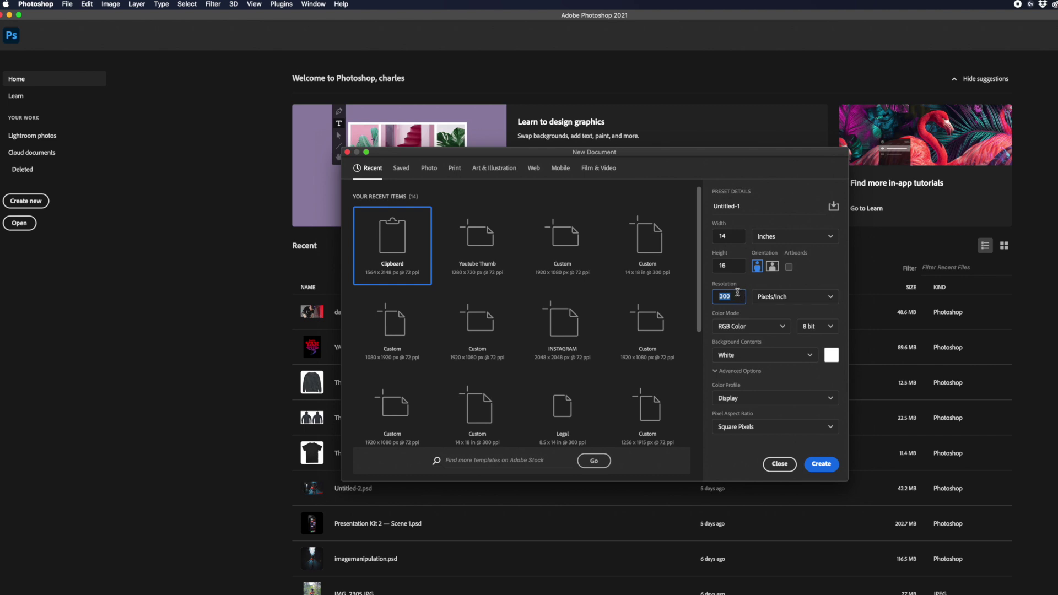
# - Keep RGB Color, set Background Contents to Black, and create the document
pyautogui.click(752, 325)
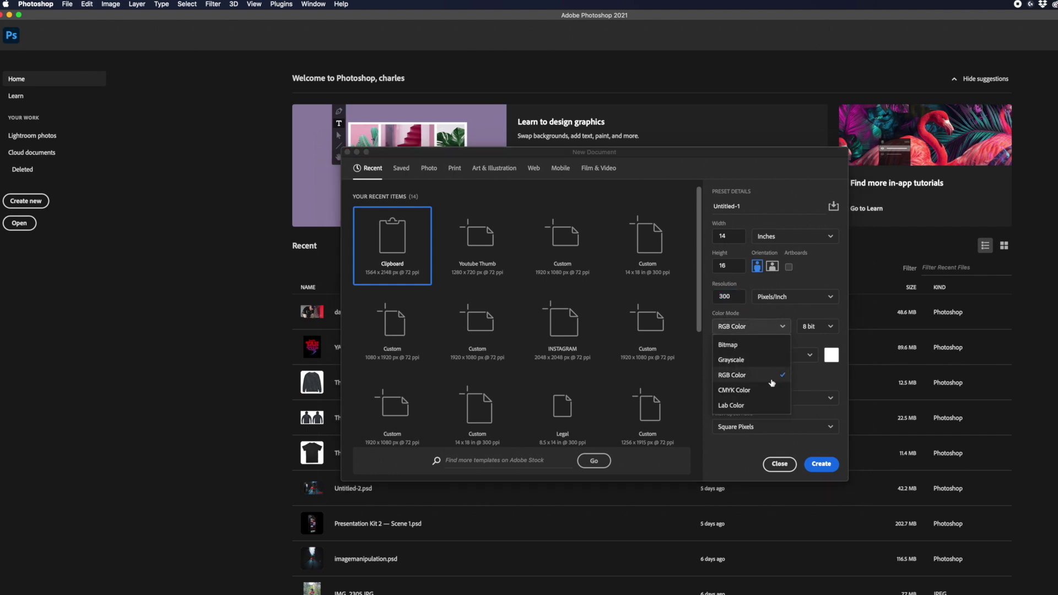
pyautogui.click(745, 324)
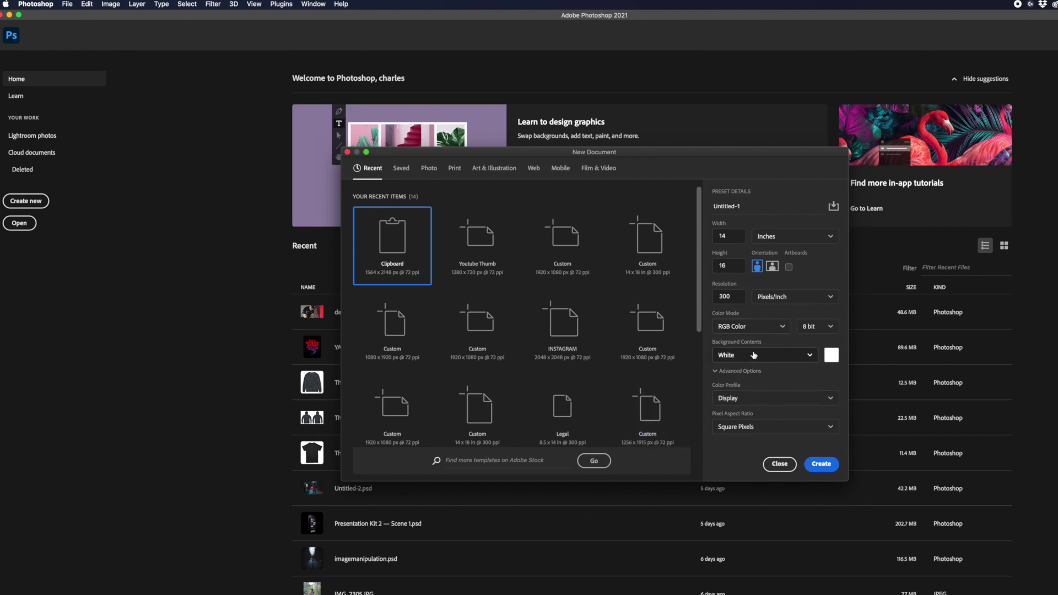
pyautogui.click(790, 358)
pyautogui.click(792, 358)
pyautogui.click(792, 358)
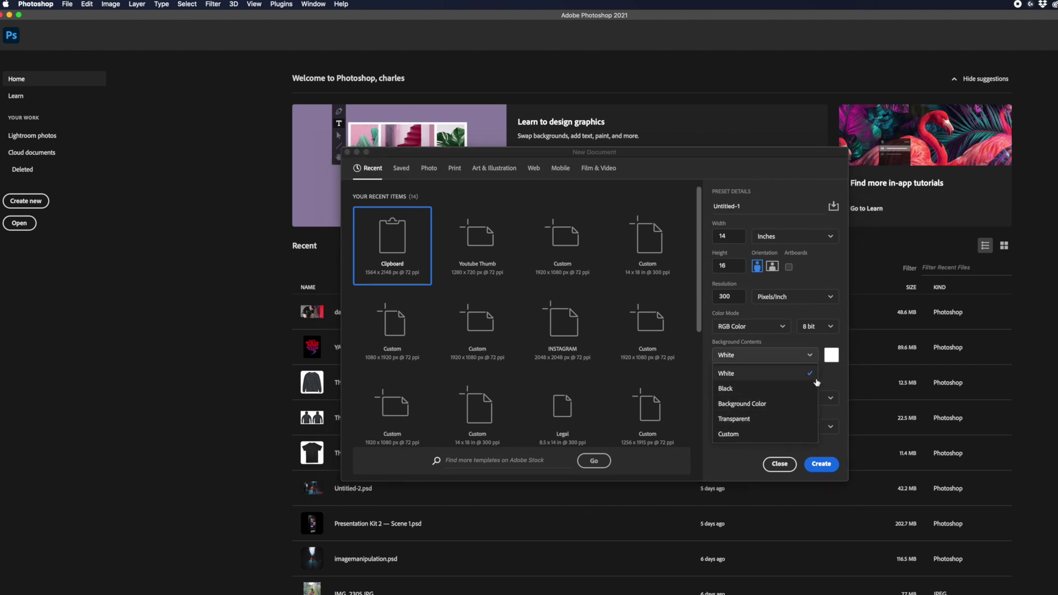
pyautogui.click(760, 390)
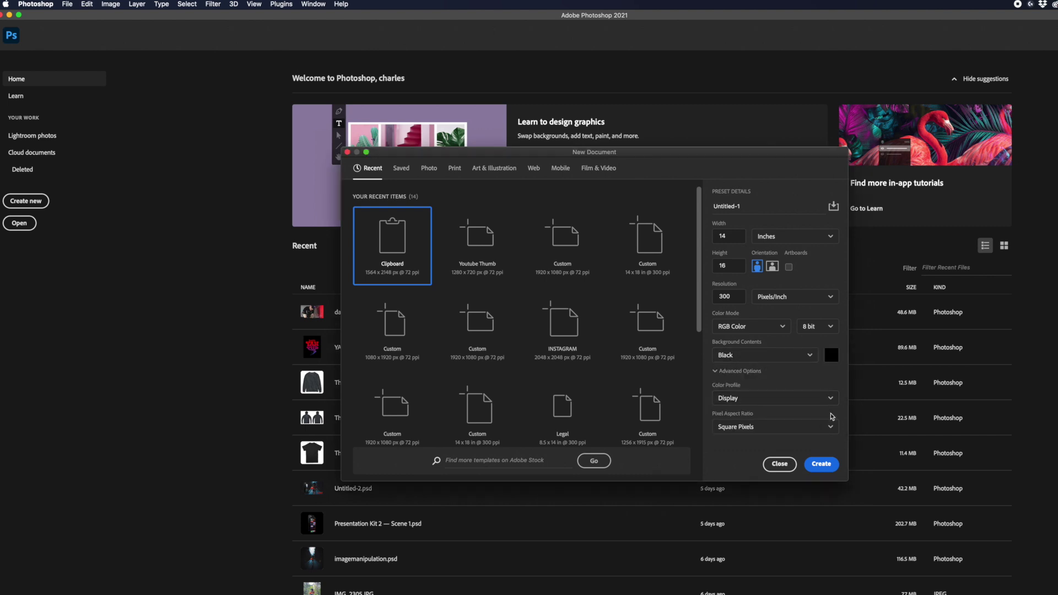
pyautogui.click(826, 466)
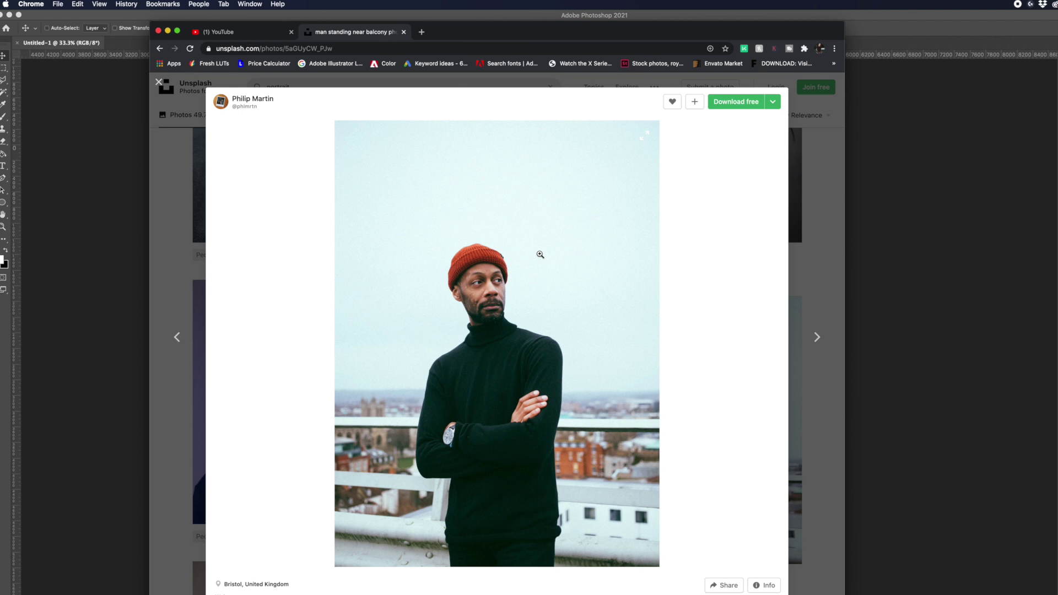
# - Copy the orange-beanie portrait with Copy Image in Chrome and bring Photoshop back to the front
pyautogui.rightClick(524, 270)
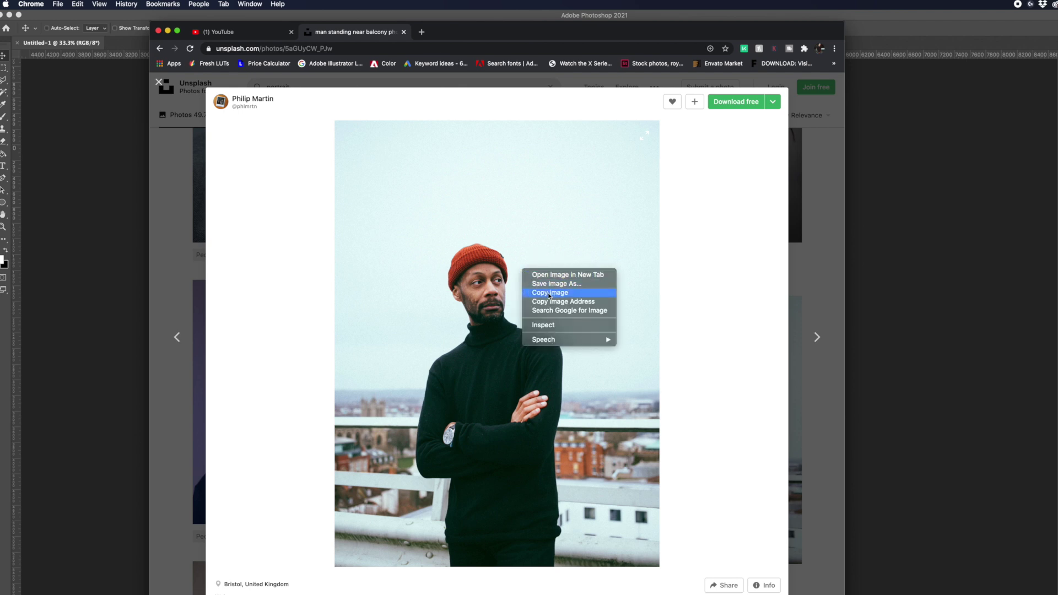
pyautogui.click(549, 294)
pyautogui.rightClick(527, 282)
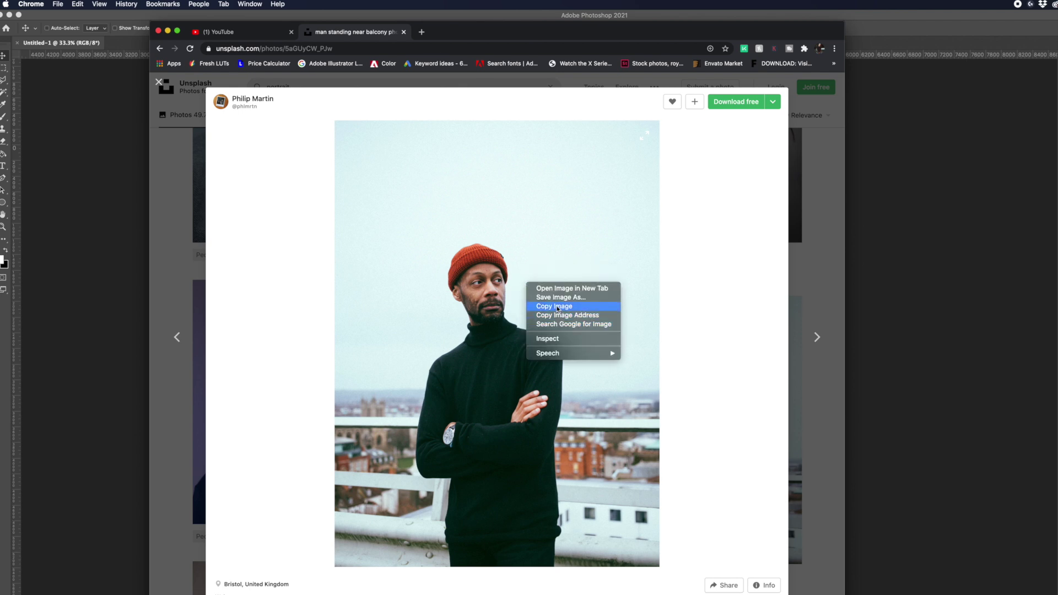
pyautogui.click(875, 302)
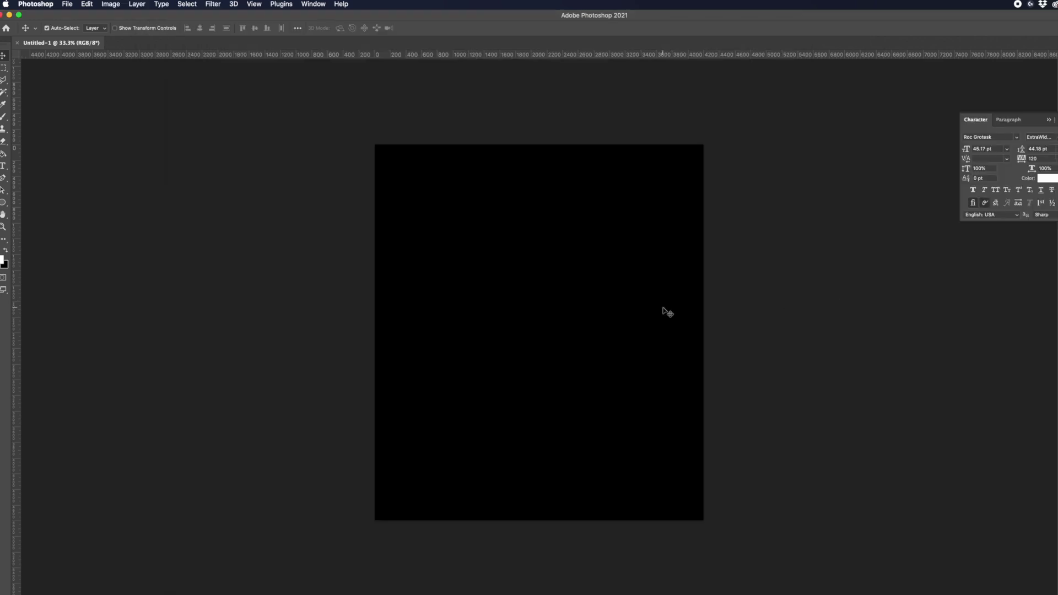
# - Paste the portrait and scale it up to fill most of the black canvas
pyautogui.press('super+v')
pyautogui.press('super+t')
pyautogui.moveTo(477, 248); pyautogui.dragTo(404, 174)
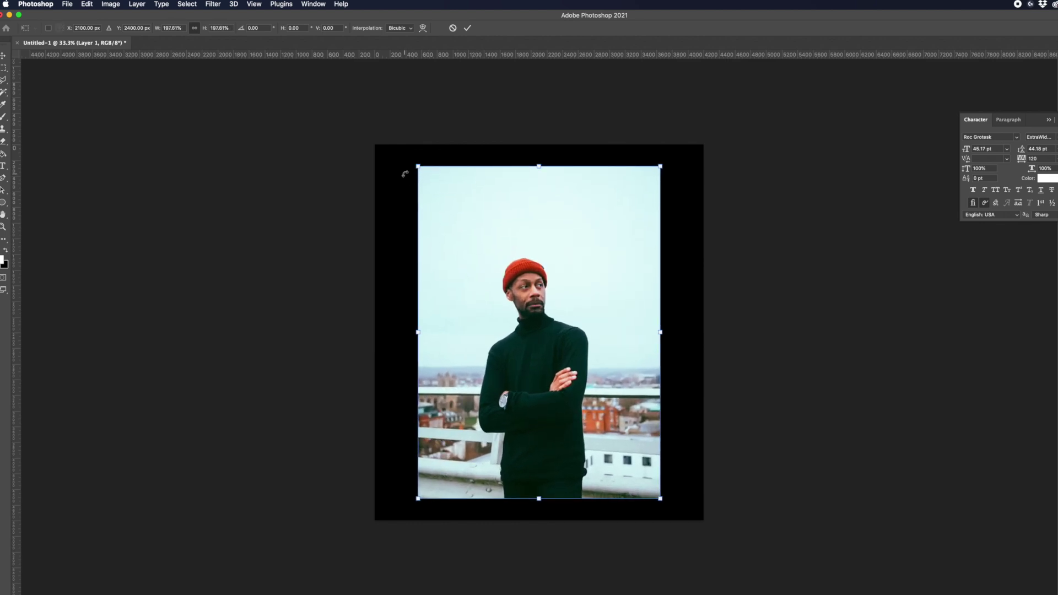
pyautogui.press('Return')
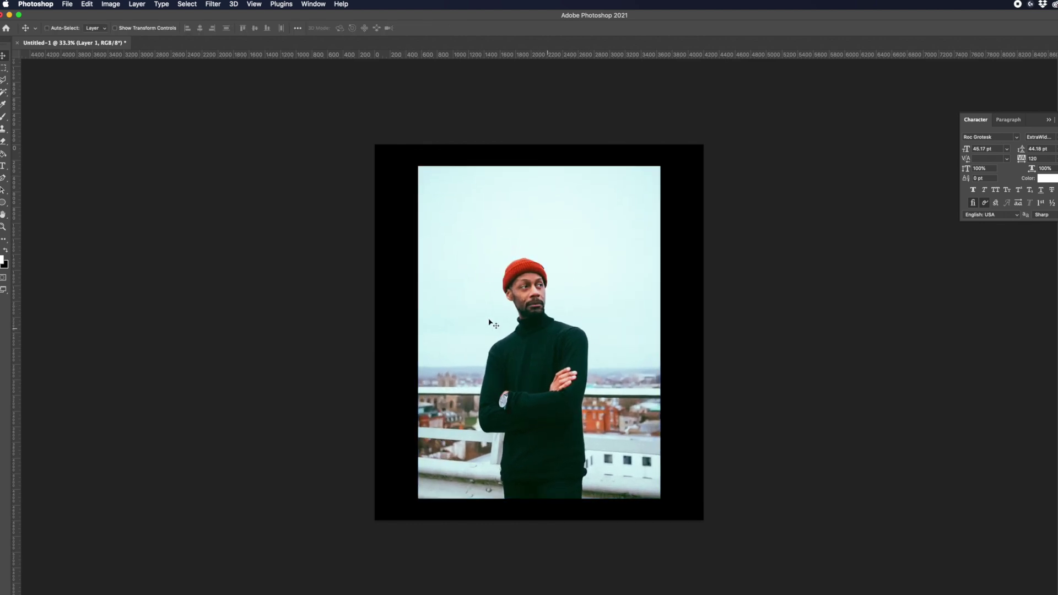
# - Align the photo to the horizontal and vertical centres of the canvas
pyautogui.moveTo(619, 354); pyautogui.dragTo(619, 354)
pyautogui.press('super')
pyautogui.press('super+a')
pyautogui.click(199, 28)
pyautogui.click(254, 28)
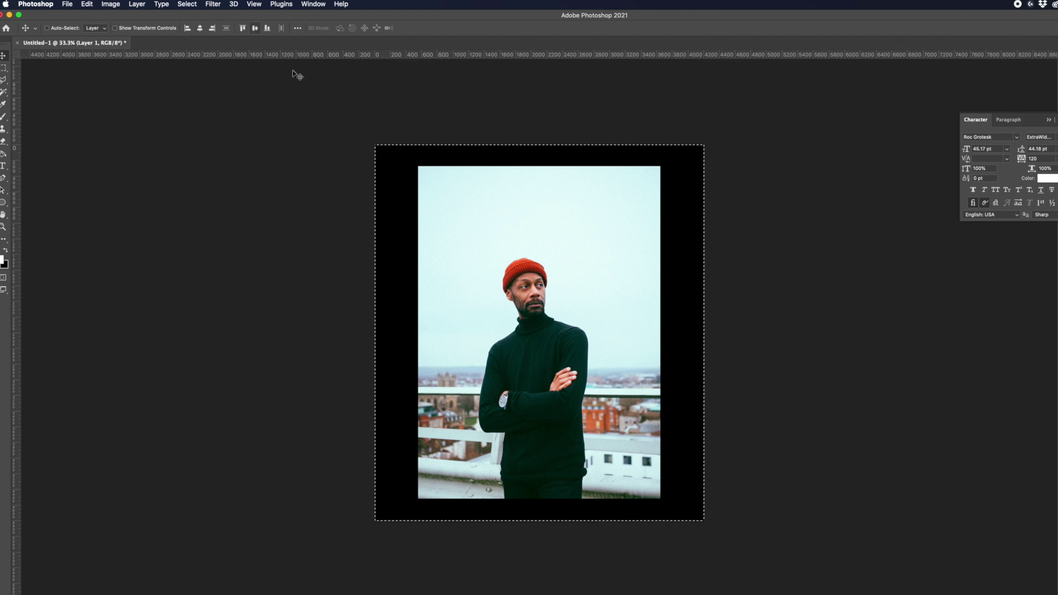
pyautogui.press('super+d')
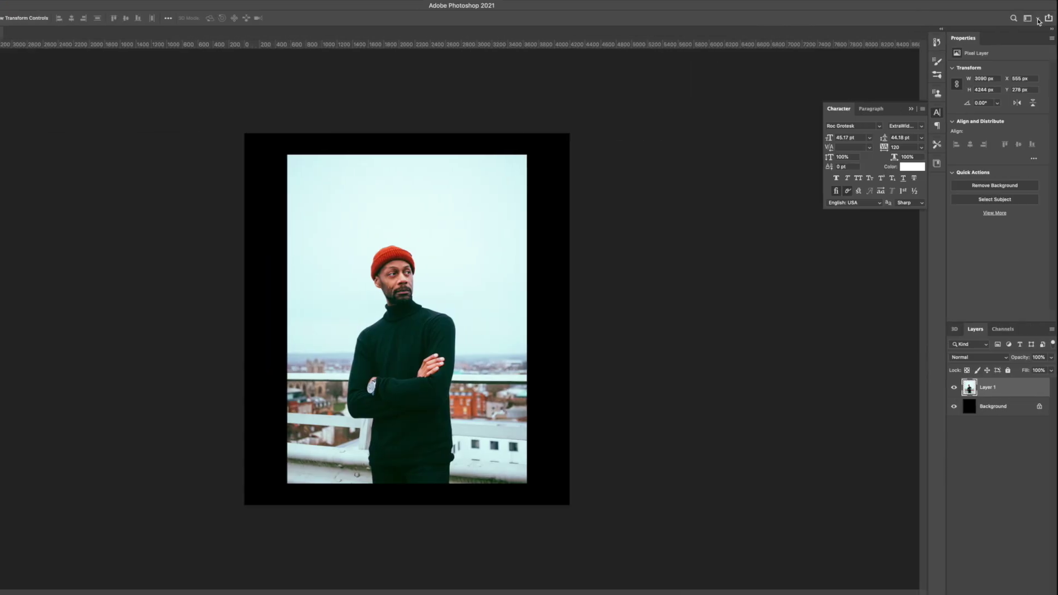
pyautogui.click(1018, 22)
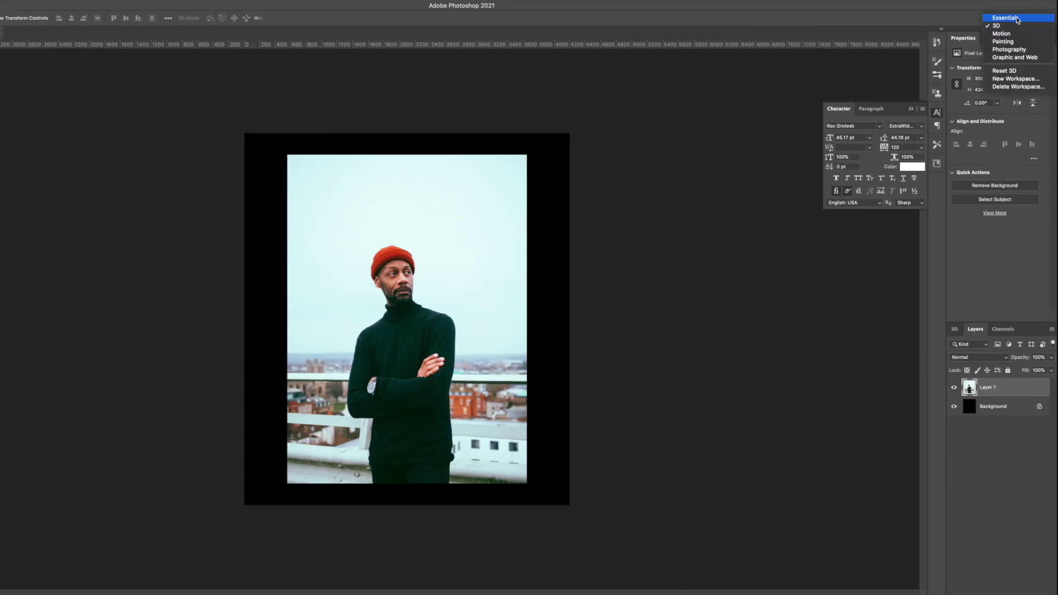
# - Switch to the Essentials workspace and close the Libraries panel
pyautogui.click(1017, 18)
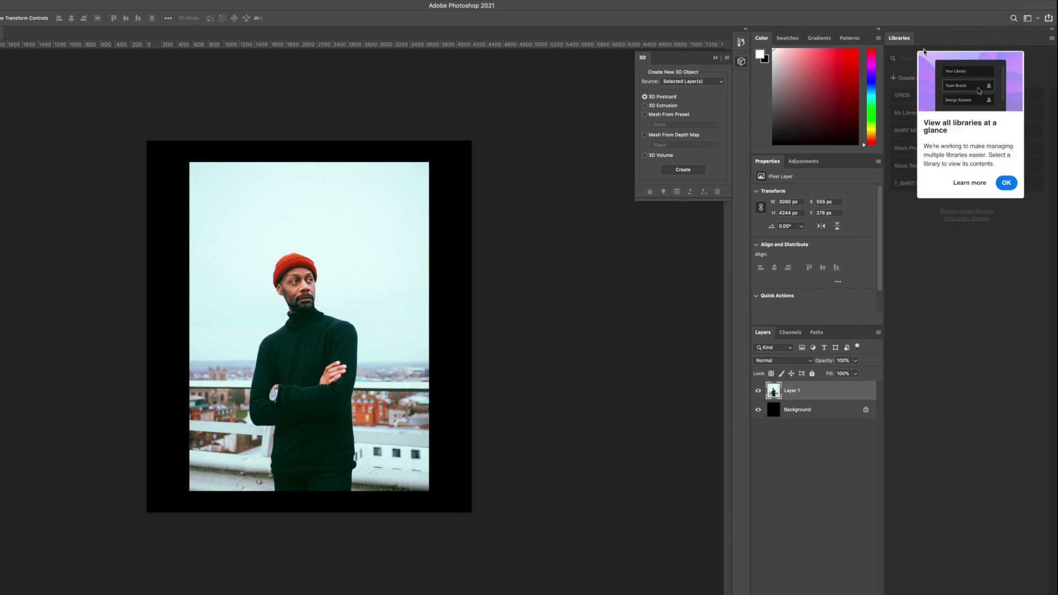
pyautogui.rightClick(906, 40)
pyautogui.click(1003, 47)
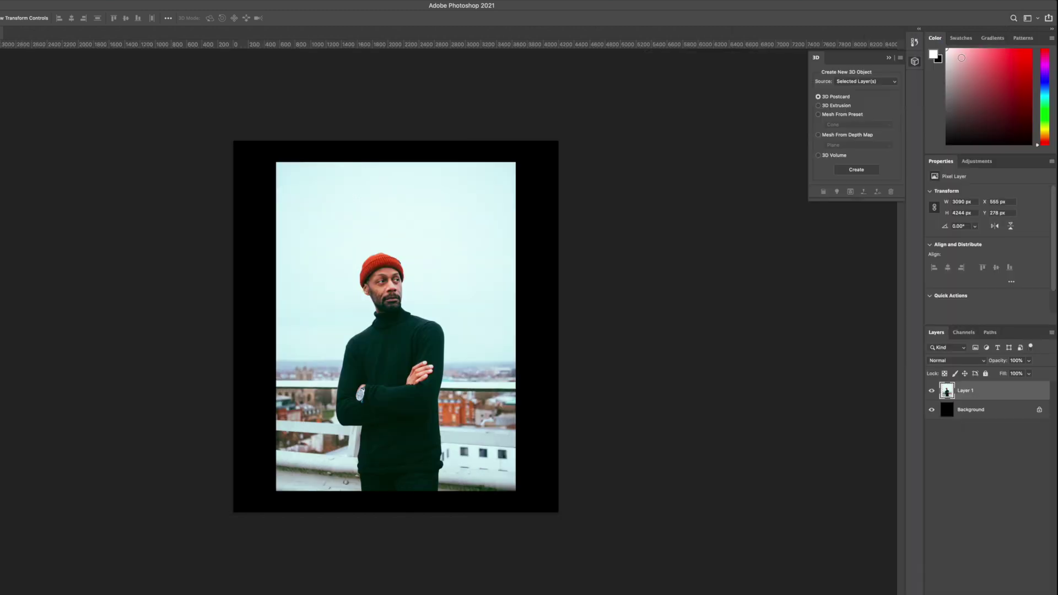
# - Reapply the Essentials workspace and close the floating 3D panel
pyautogui.click(1039, 19)
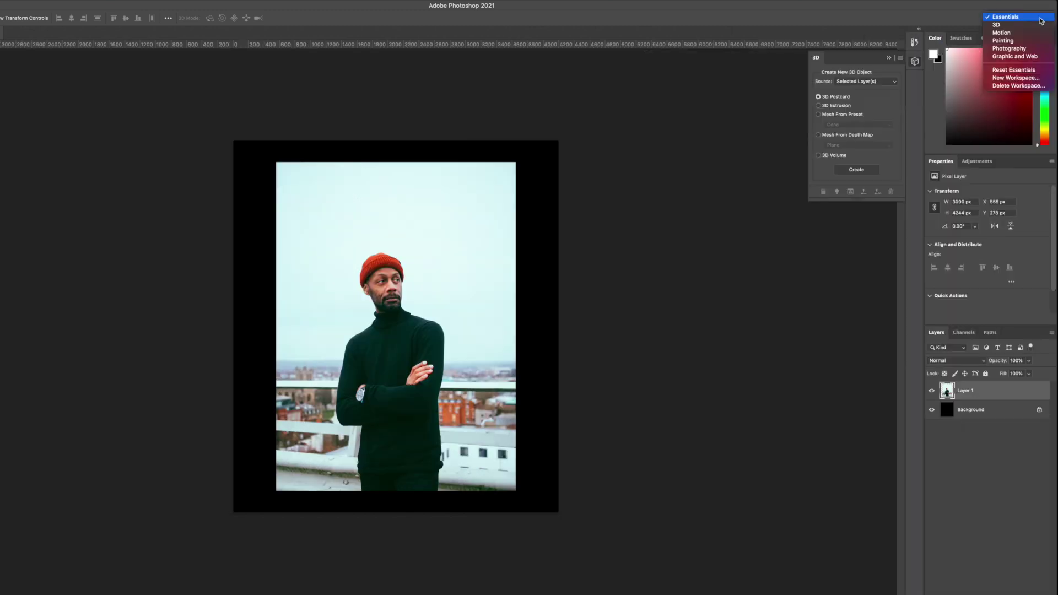
pyautogui.click(1019, 18)
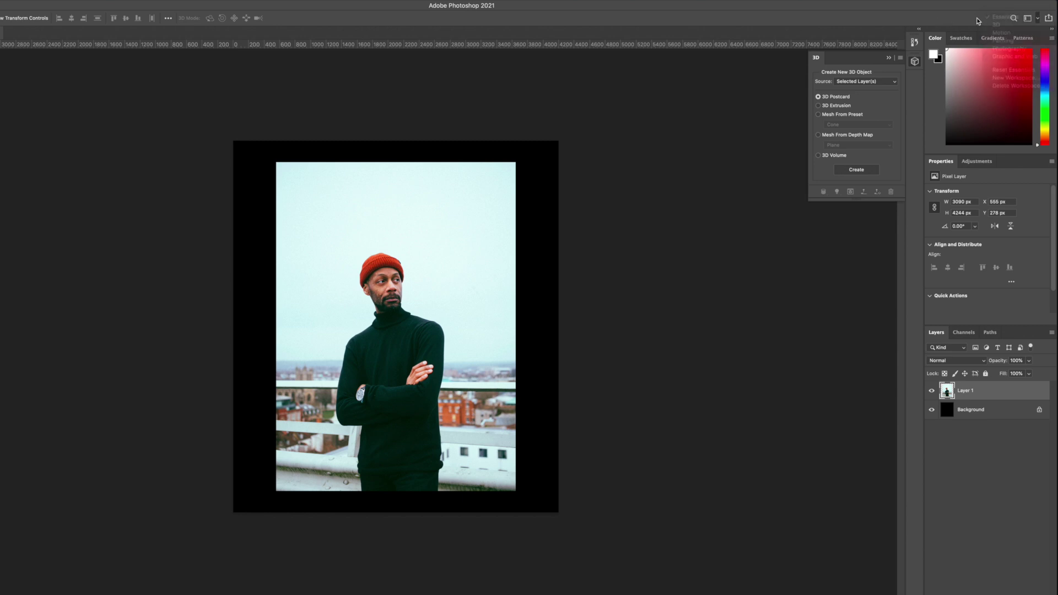
pyautogui.click(1033, 20)
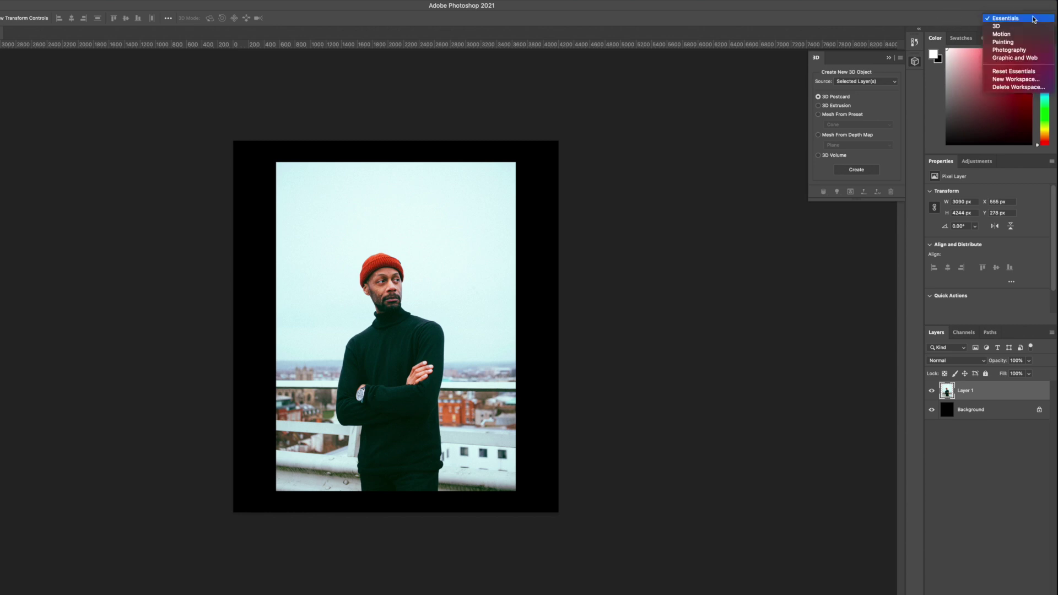
pyautogui.click(1034, 20)
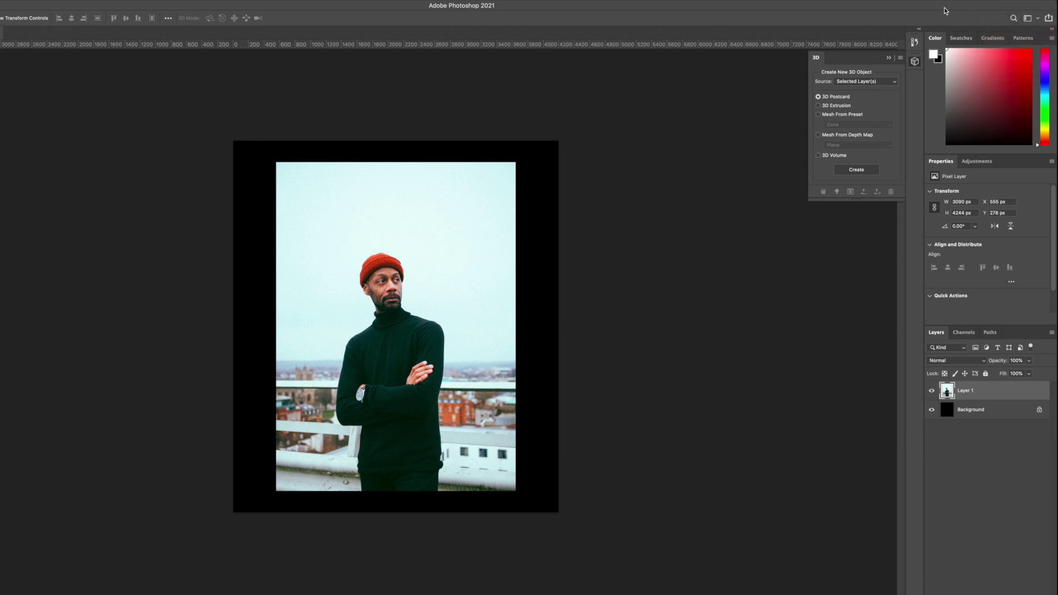
pyautogui.click(893, 58)
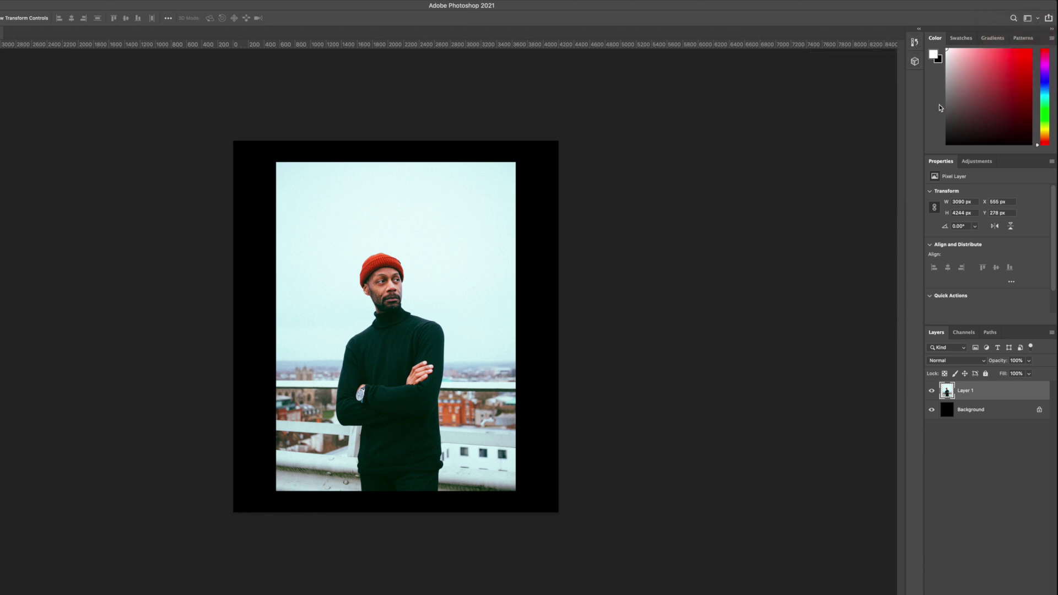
pyautogui.doubleClick(965, 391)
# - Name Layer 1 'Photo', duplicate it as 'Photo copy', and hide the original Photo layer
pyautogui.press('Left')
pyautogui.write('Ph')
pyautogui.click(931, 390)
pyautogui.click(931, 391)
pyautogui.hotkey('ctrl', 'j')
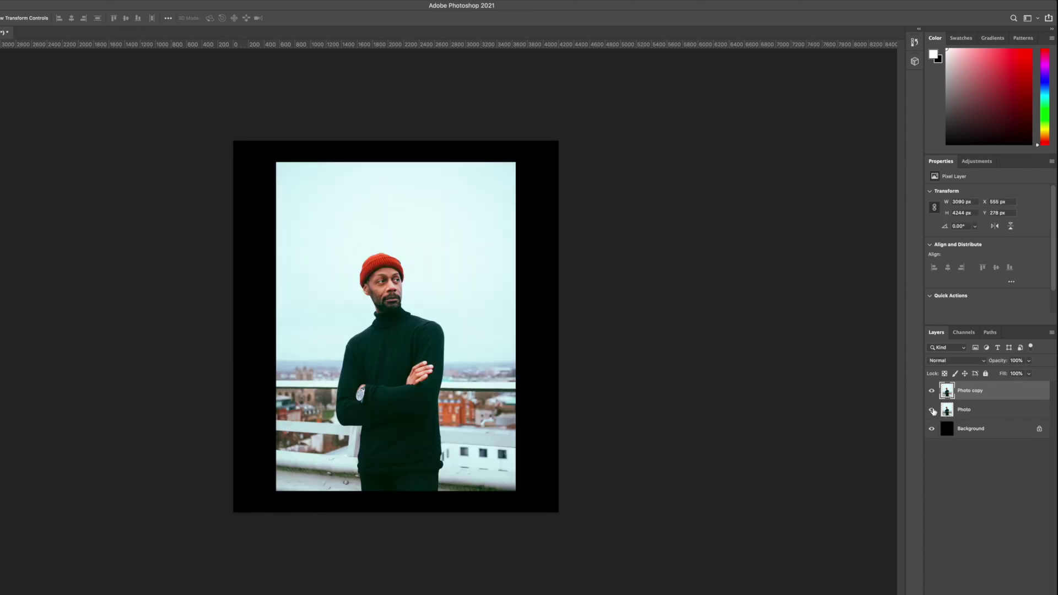
pyautogui.click(932, 410)
# - Remove the background from the Photo copy layer to isolate the man
pyautogui.click(949, 391)
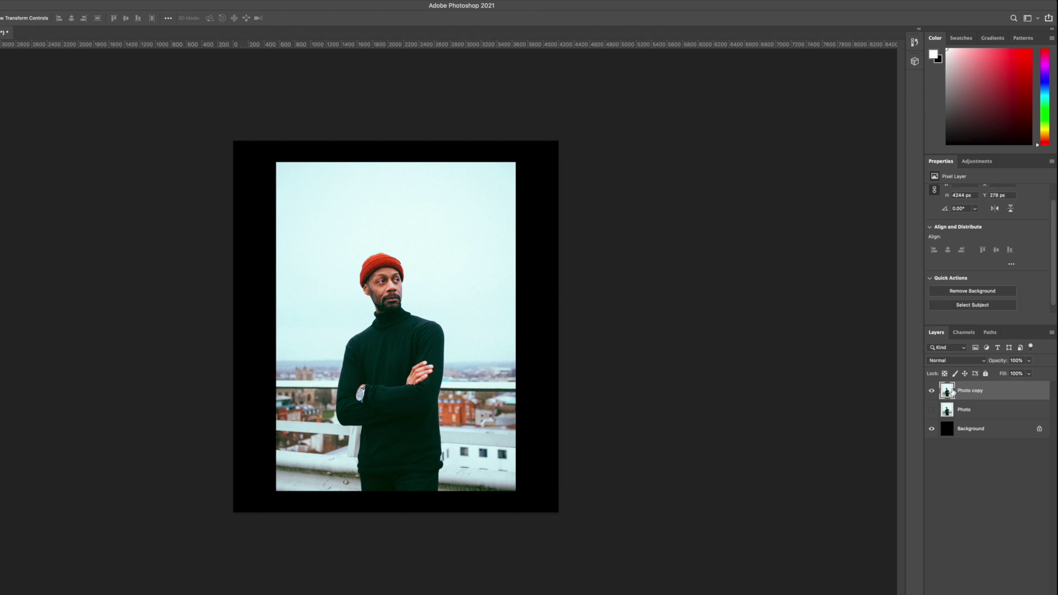
pyautogui.click(970, 294)
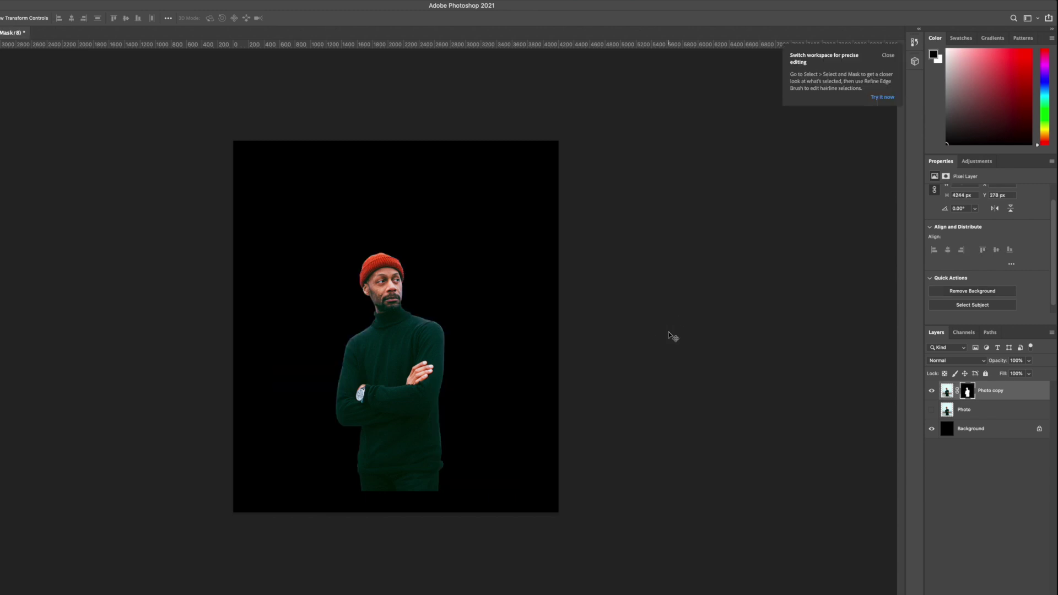
pyautogui.click(886, 55)
# - Lasso the dark fringe beside the beanie's right edge and fill it with black
pyautogui.press('z')
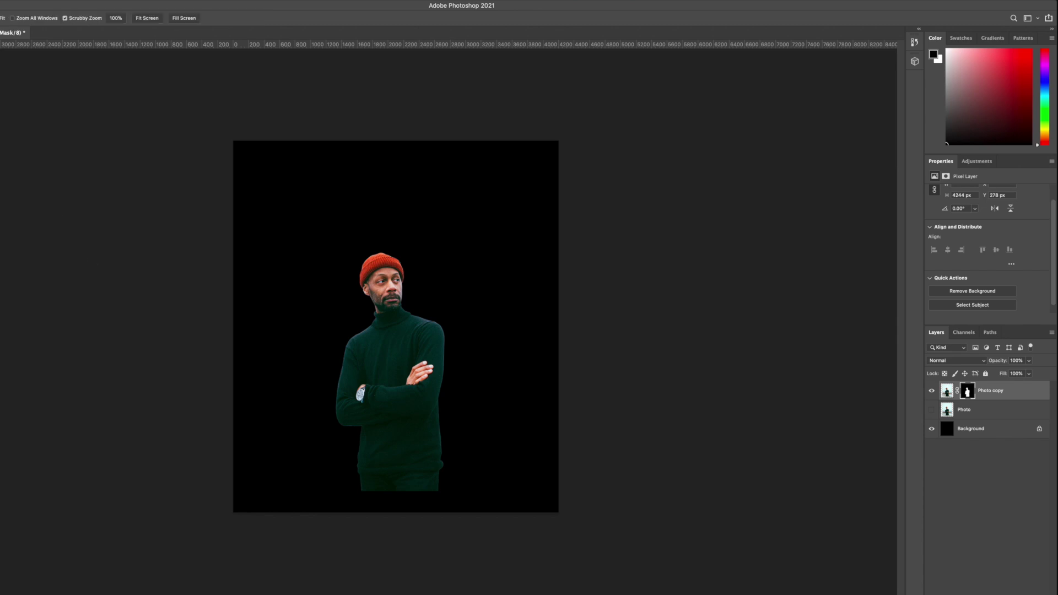
pyautogui.moveTo(353, 266); pyautogui.dragTo(395, 226)
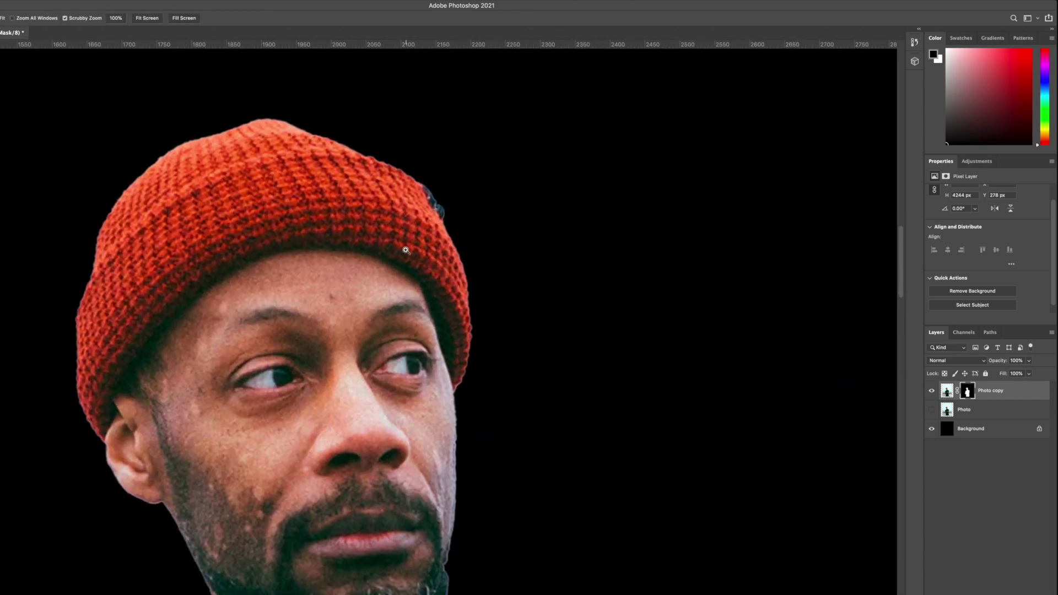
pyautogui.press('l')
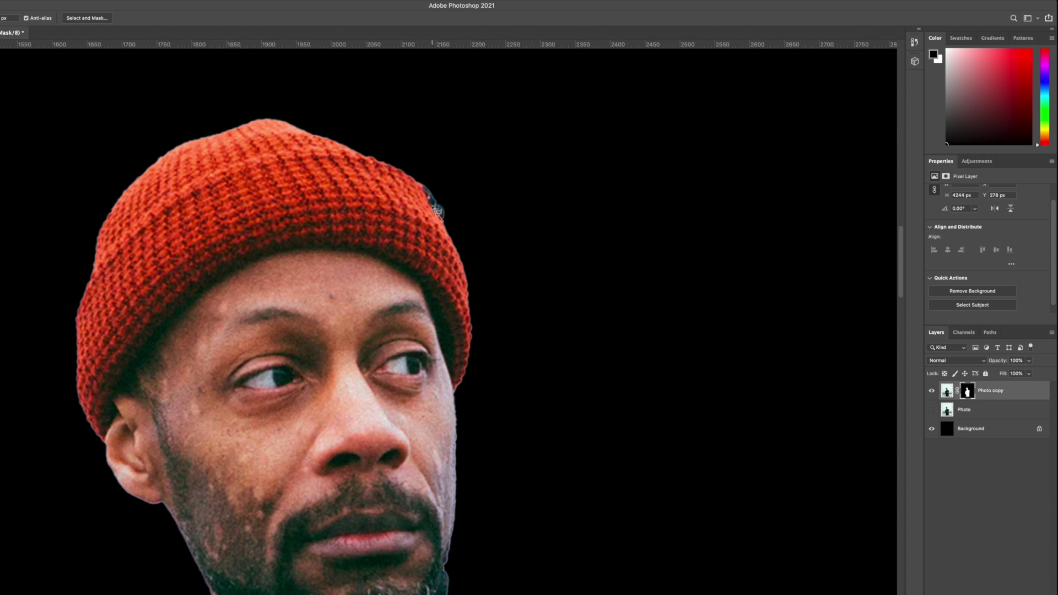
pyautogui.moveTo(437, 212)
pyautogui.mouseDown()
pyautogui.moveTo(409, 177)
pyautogui.moveTo(441, 160)
pyautogui.moveTo(534, 194)
pyautogui.mouseUp()
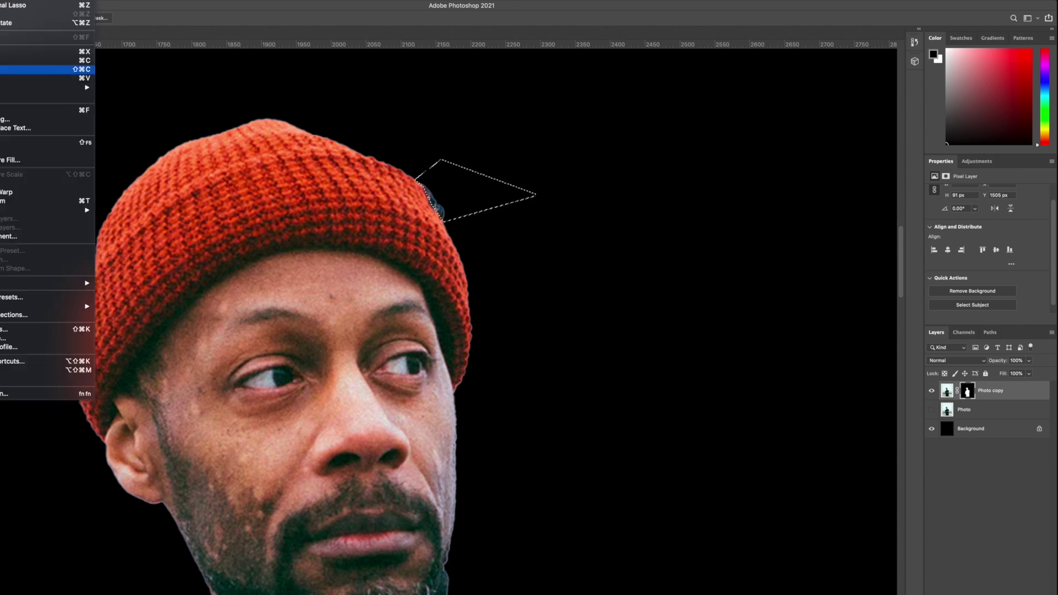
pyautogui.press('Return')
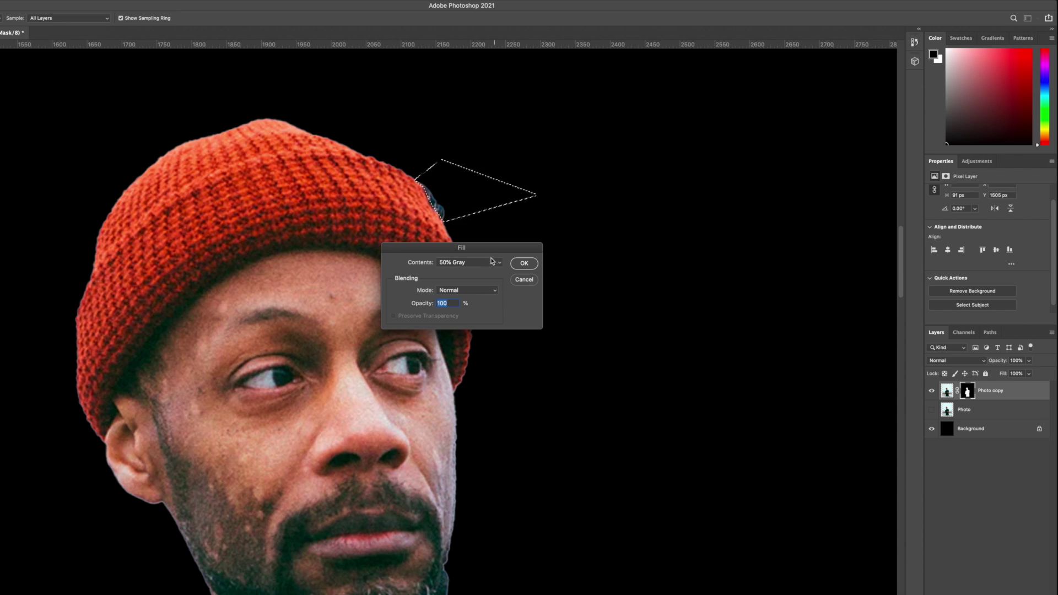
pyautogui.click(483, 262)
pyautogui.click(458, 254)
pyautogui.click(524, 264)
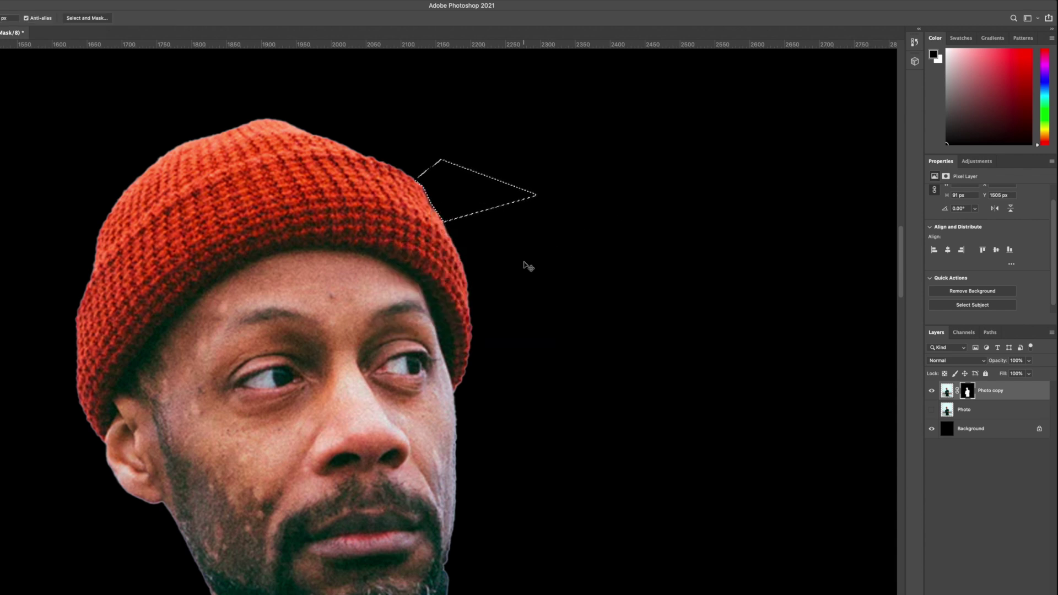
pyautogui.hotkey('ctrl', 'd')
# - Pan around the cutout to check its edges, then fit the whole canvas in view
pyautogui.scroll(-3, 523, 271)
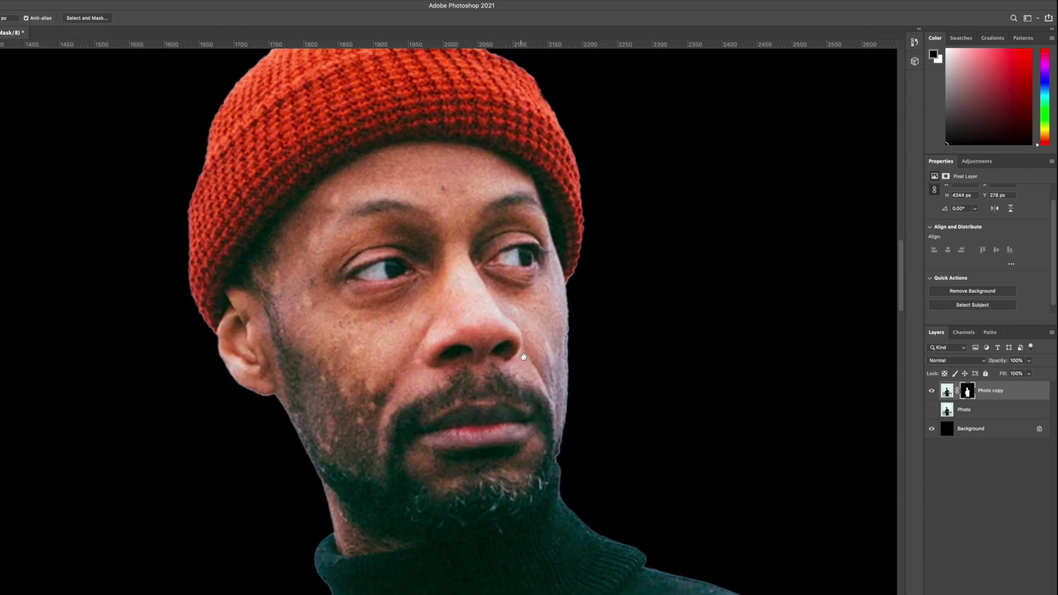
pyautogui.scroll(-5, 595, 267)
pyautogui.scroll(-15, 375, 220)
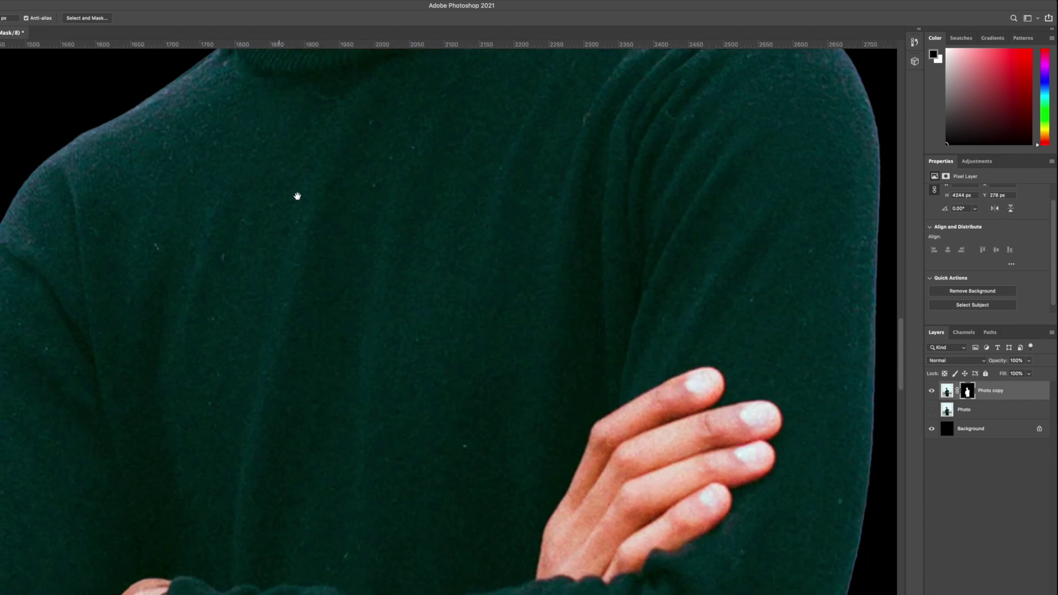
pyautogui.scroll(-8, 243, 243)
pyautogui.hscroll(12, 342, 217)
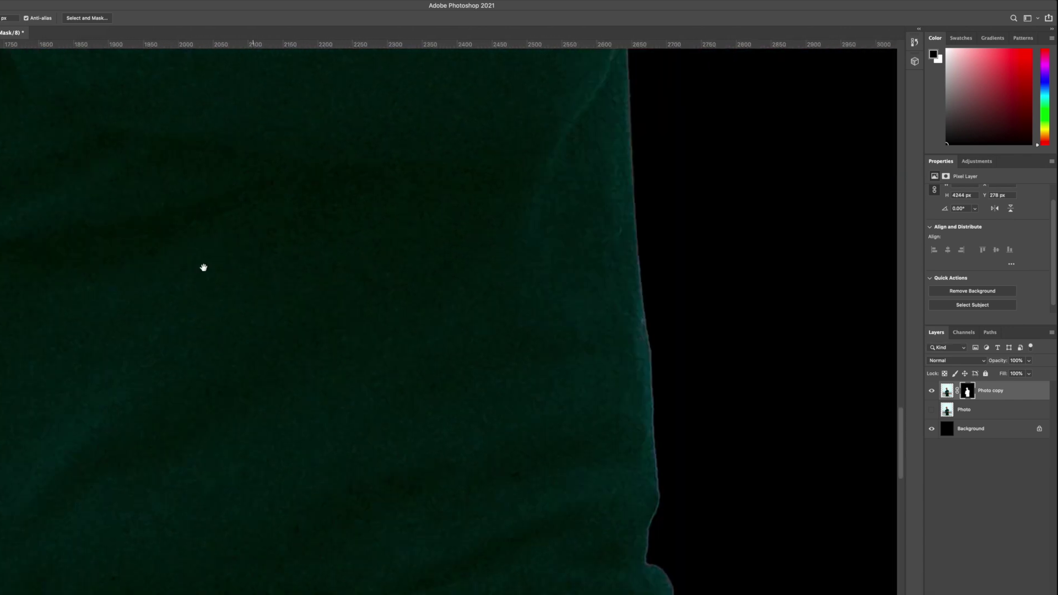
pyautogui.scroll(-8, 241, 485)
pyautogui.hscroll(-10, 323, 369)
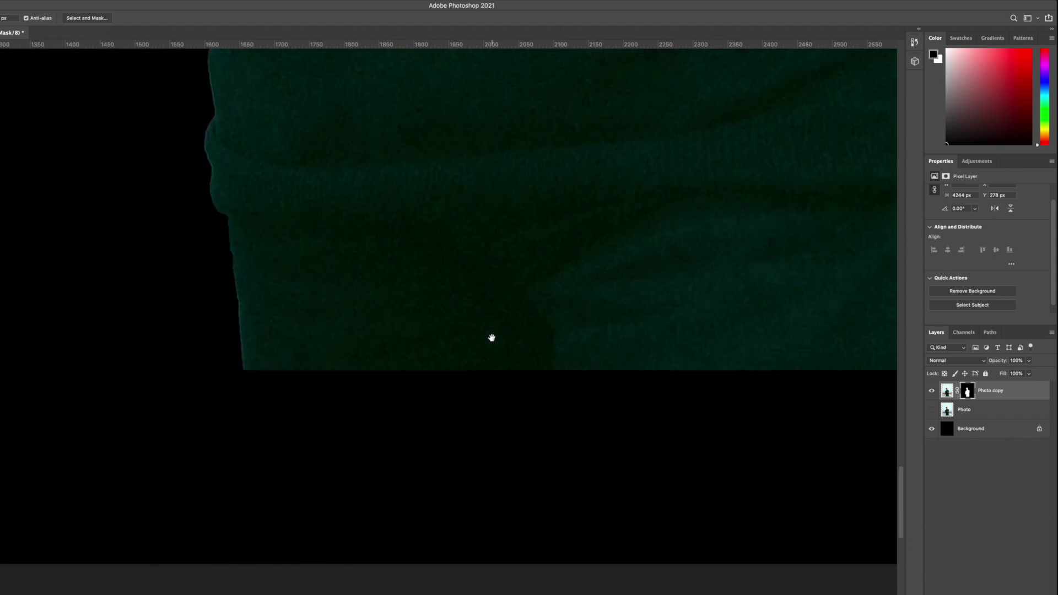
pyautogui.press('v')
pyautogui.press('super+0')
# - Drag the man cutout higher and convert Photo copy into an embedded smart object
pyautogui.moveTo(472, 366); pyautogui.dragTo(400, 301)
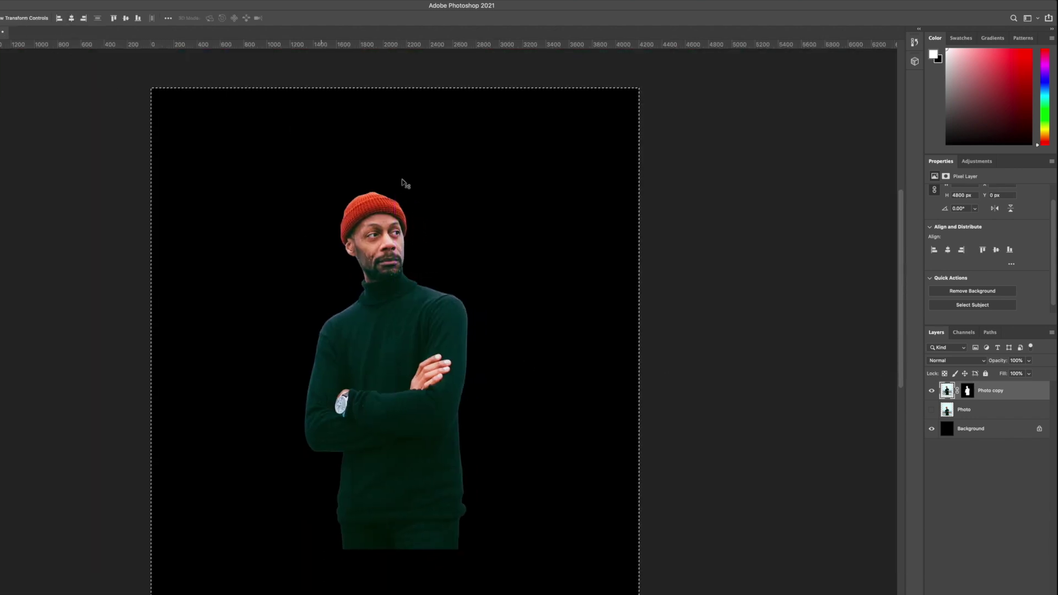
pyautogui.moveTo(458, 265); pyautogui.dragTo(422, 246)
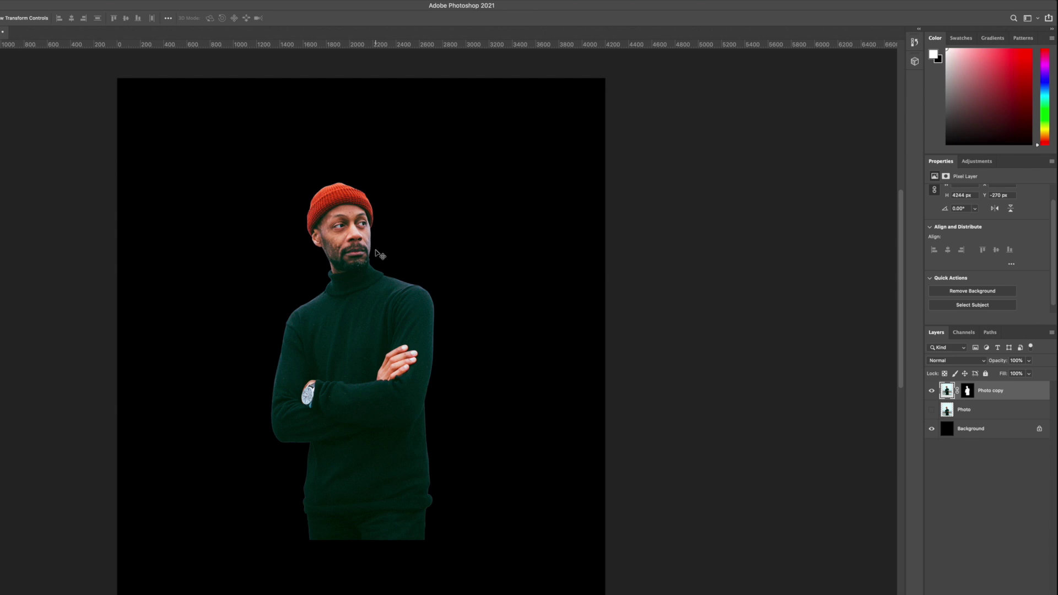
pyautogui.rightClick(1011, 400)
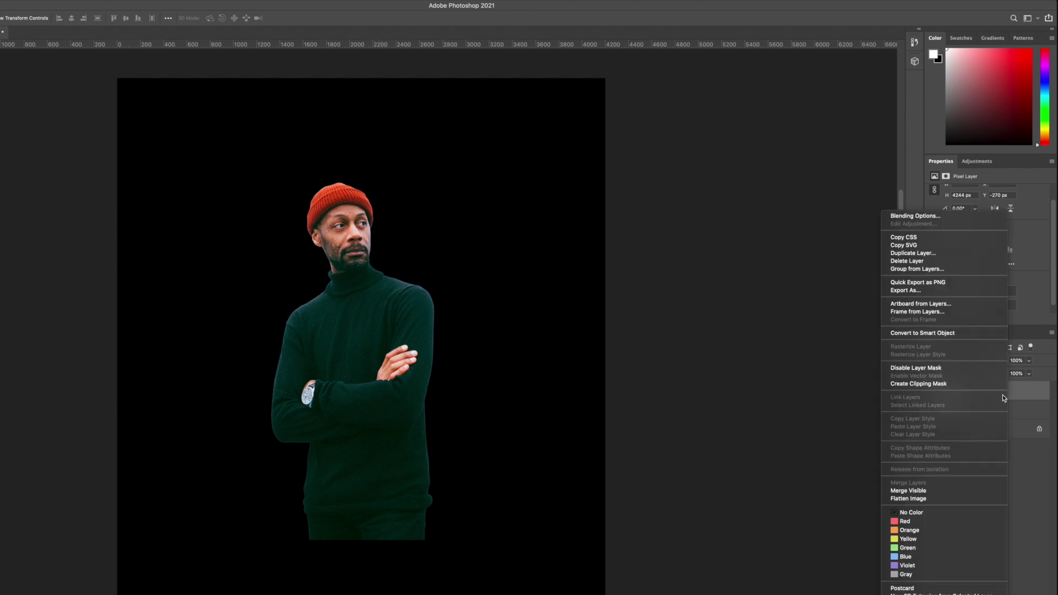
pyautogui.click(922, 334)
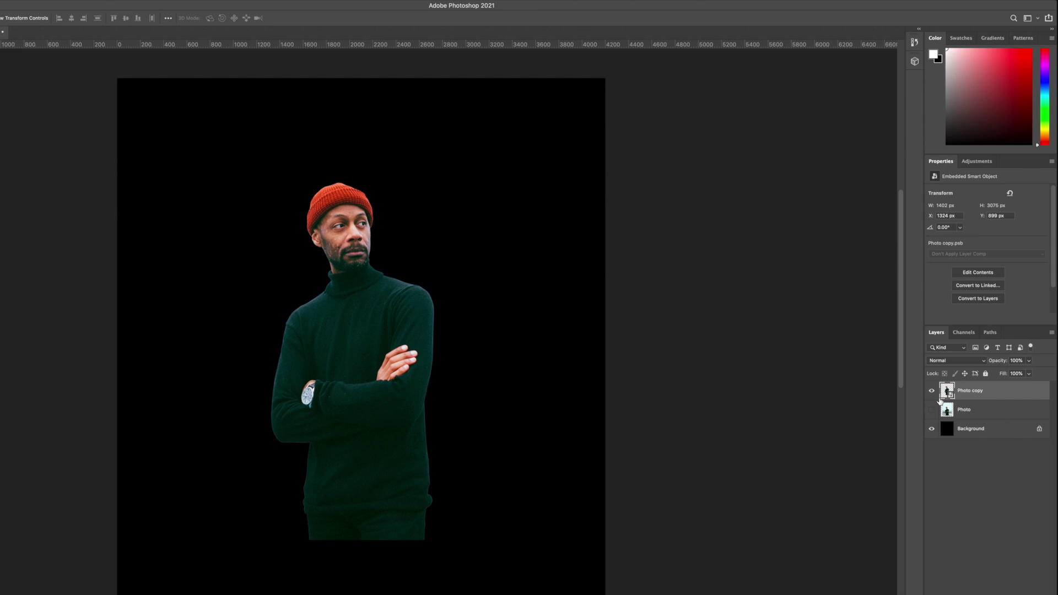
pyautogui.click(931, 390)
pyautogui.click(931, 391)
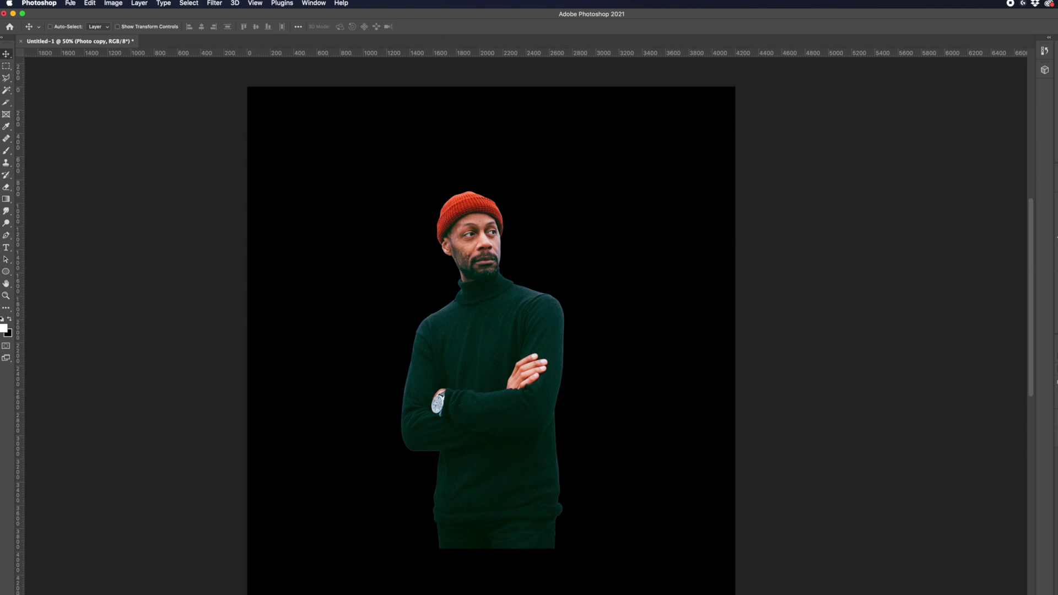
# - Apply Hue/Saturation with Saturation at −100 to turn the man black and white
pyautogui.click(98, 4)
pyautogui.moveTo(127, 28)
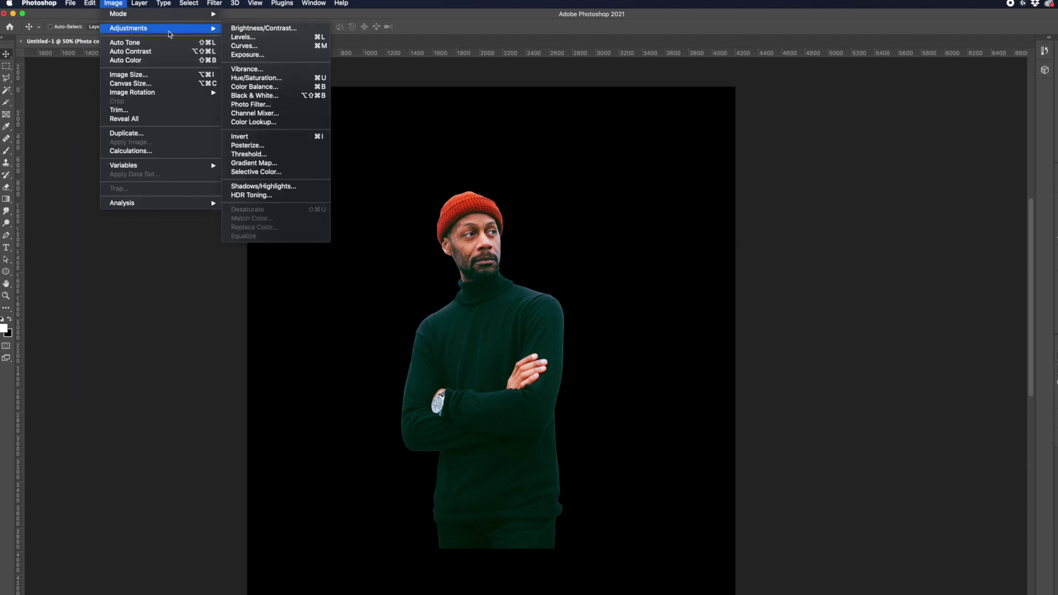
pyautogui.click(275, 84)
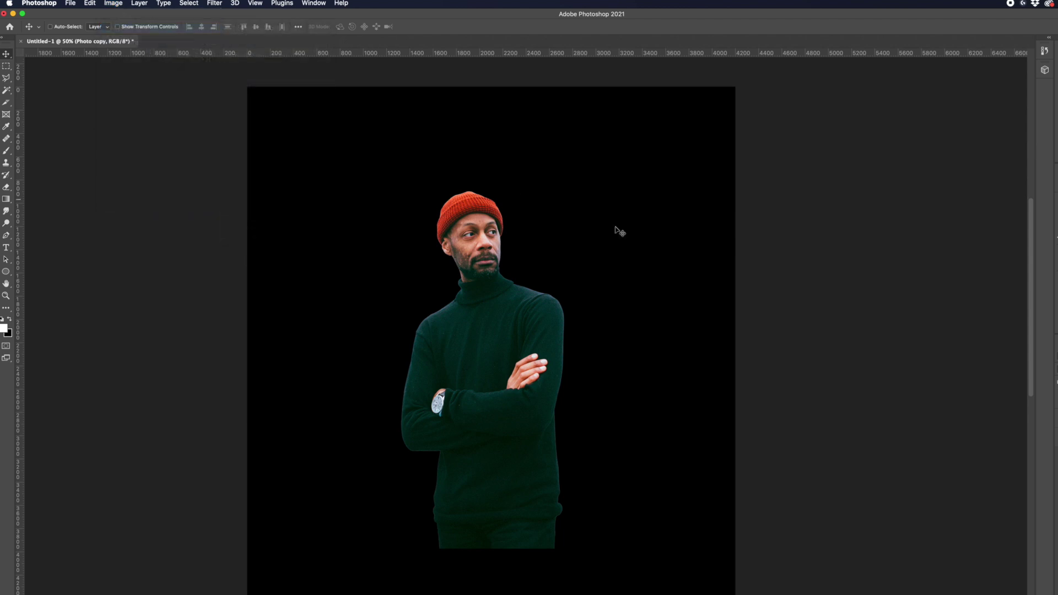
pyautogui.moveTo(585, 162); pyautogui.dragTo(808, 200)
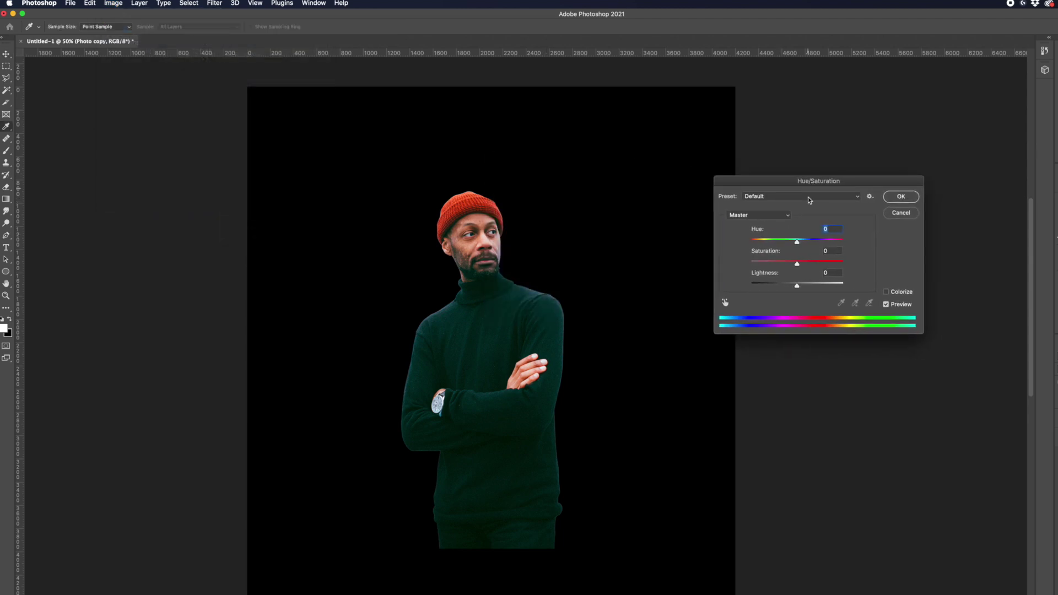
pyautogui.moveTo(797, 263); pyautogui.dragTo(713, 263)
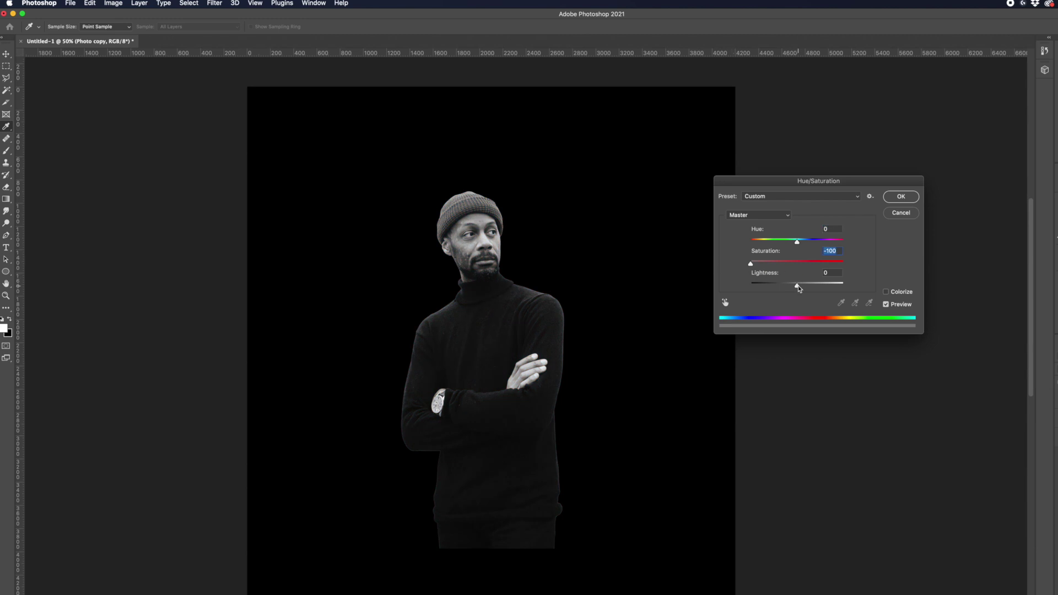
pyautogui.click(893, 197)
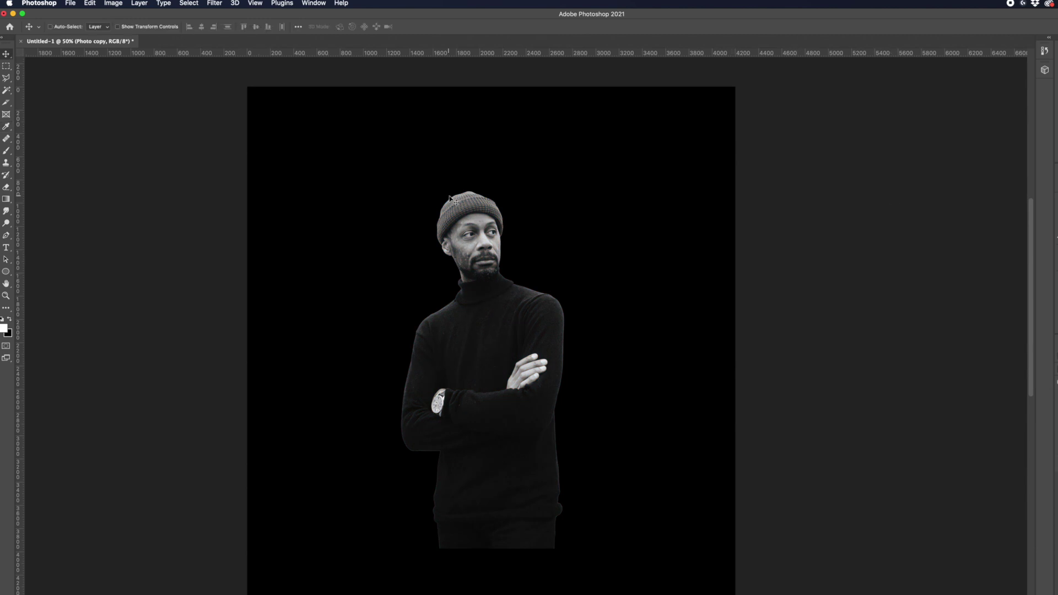
# - Set Levels input values to black 0, gamma 0.79 and white about 228
pyautogui.click(105, 3)
pyautogui.moveTo(144, 29)
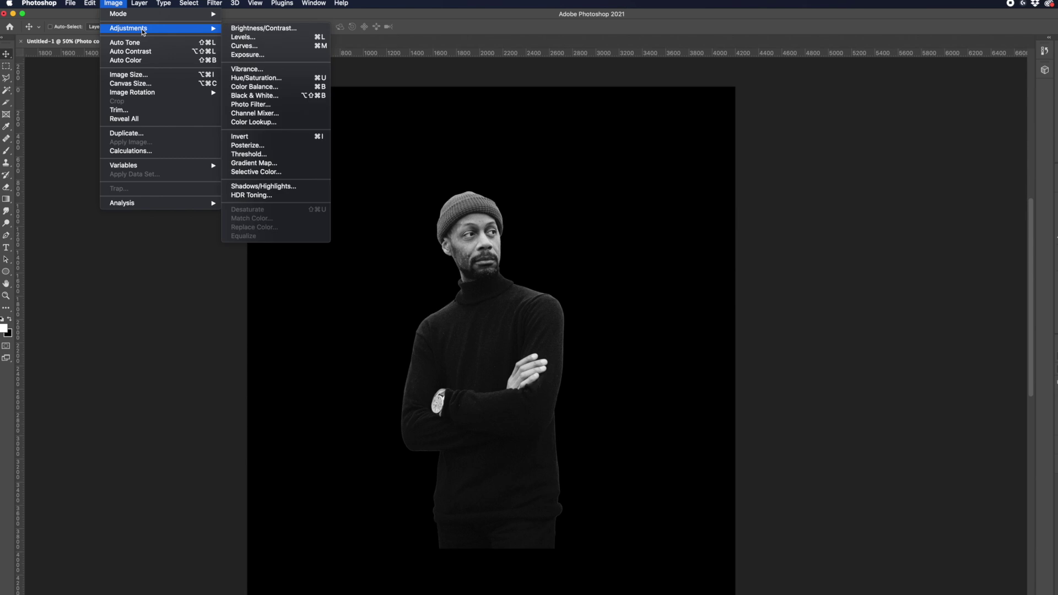
pyautogui.click(261, 38)
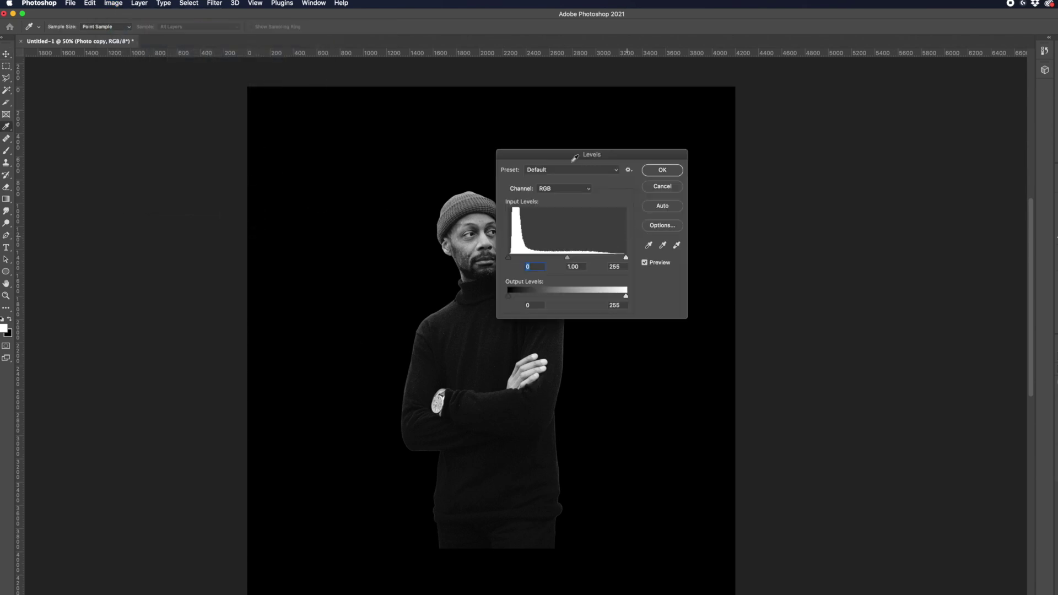
pyautogui.moveTo(574, 159); pyautogui.dragTo(775, 192)
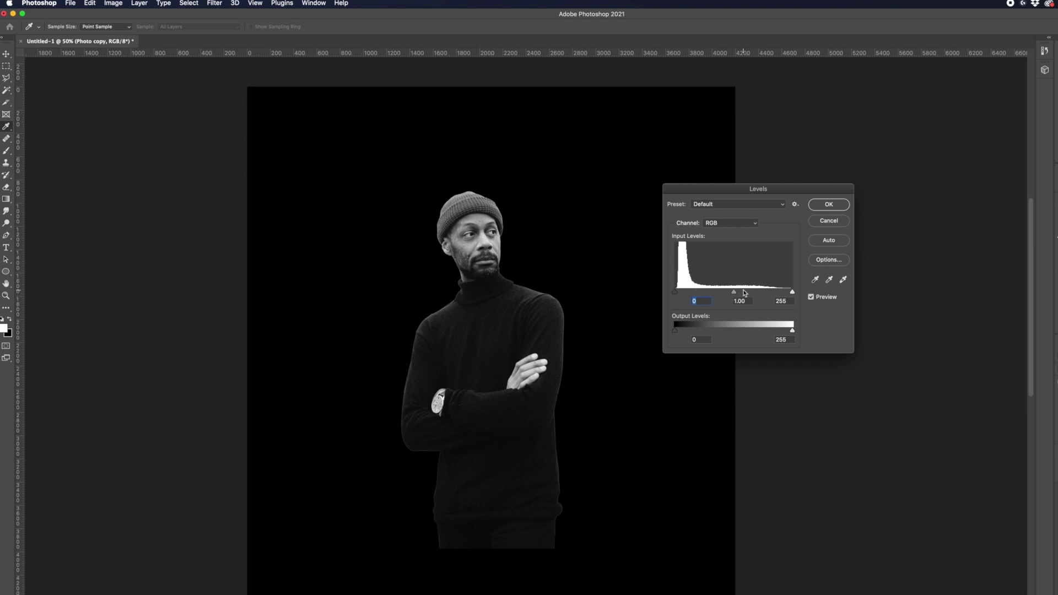
pyautogui.moveTo(735, 292)
pyautogui.mouseDown()
pyautogui.moveTo(723, 291)
pyautogui.moveTo(772, 294)
pyautogui.moveTo(681, 292)
pyautogui.moveTo(721, 295)
pyautogui.mouseUp()
pyautogui.press('Tab')
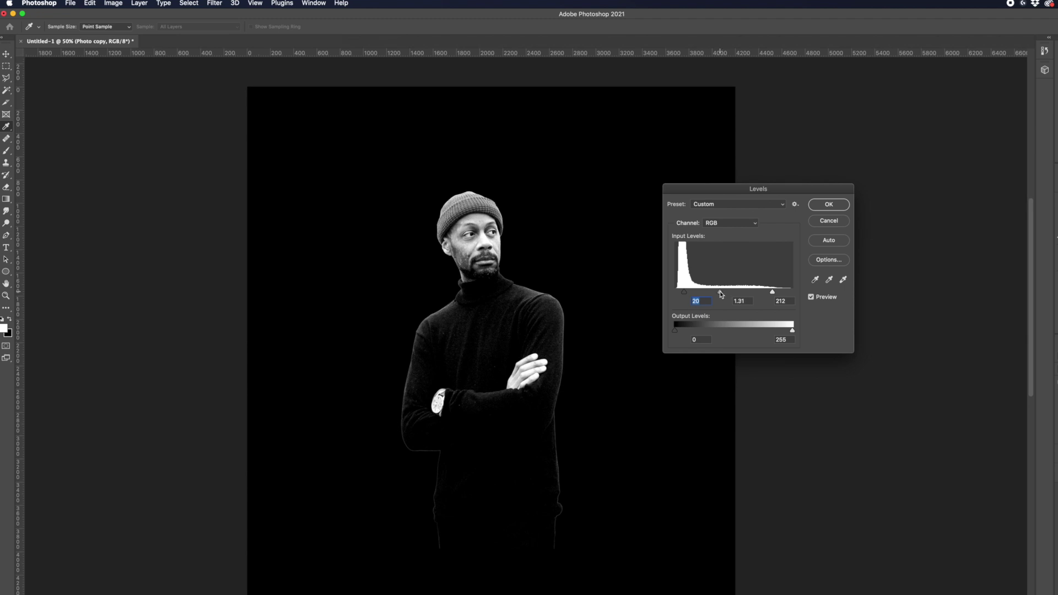
pyautogui.click(720, 291)
pyautogui.moveTo(683, 292); pyautogui.dragTo(732, 293)
pyautogui.click(673, 296)
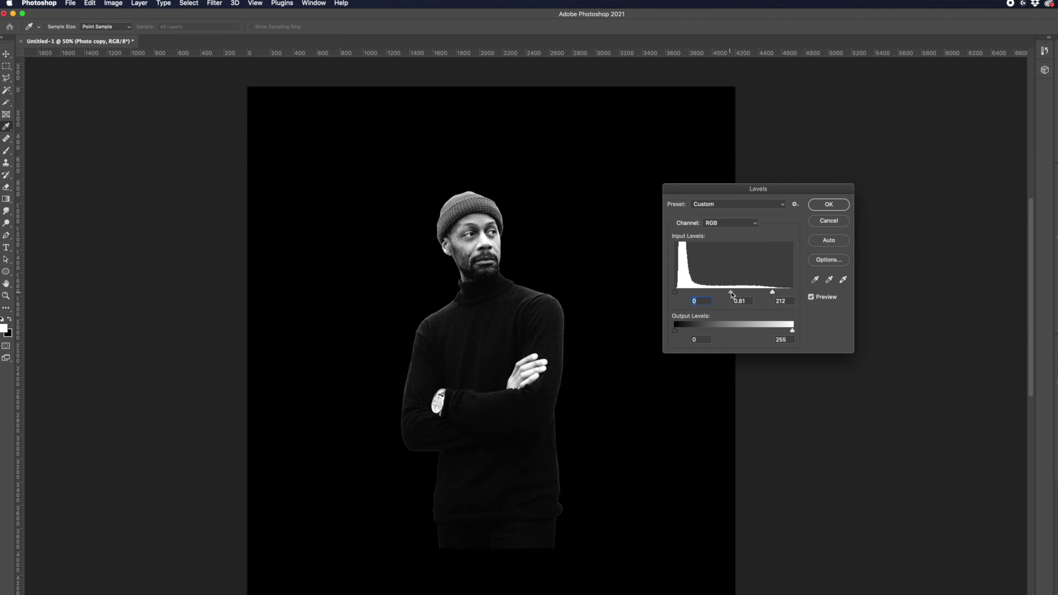
pyautogui.moveTo(772, 292)
pyautogui.mouseDown()
pyautogui.moveTo(789, 293)
pyautogui.moveTo(780, 294)
pyautogui.mouseUp()
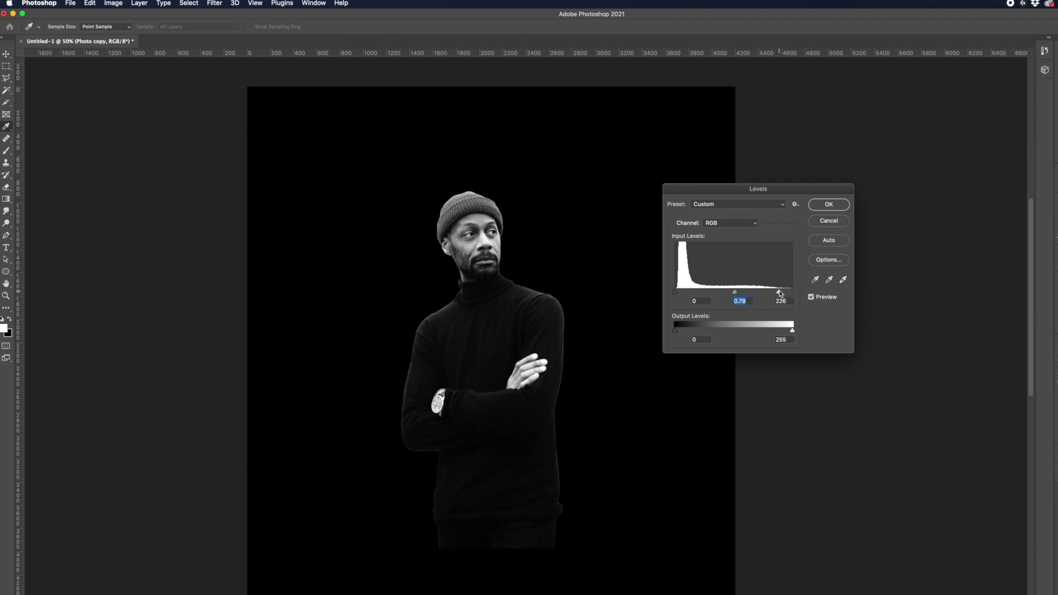
pyautogui.click(779, 292)
# - Commit the Levels change, open the Camera Raw Filter, and zoom the preview to 100%
pyautogui.press('Return')
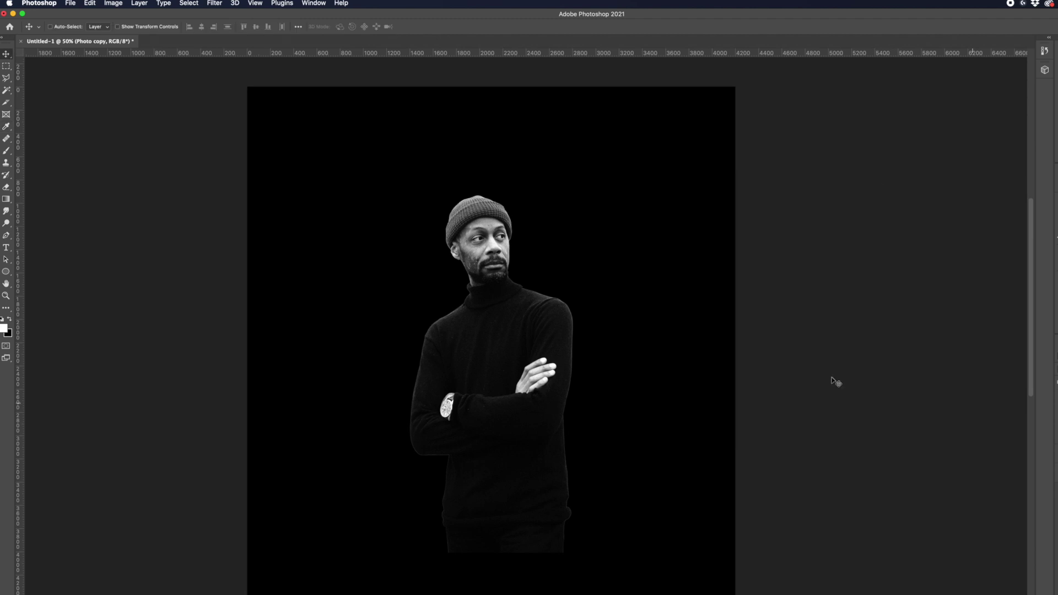
pyautogui.click(215, 5)
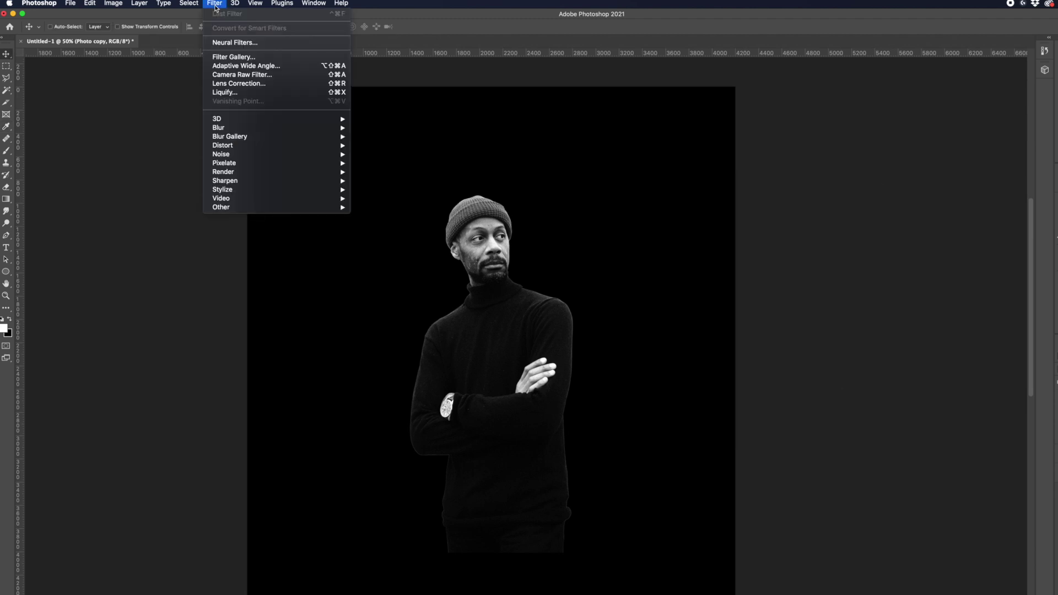
pyautogui.click(242, 75)
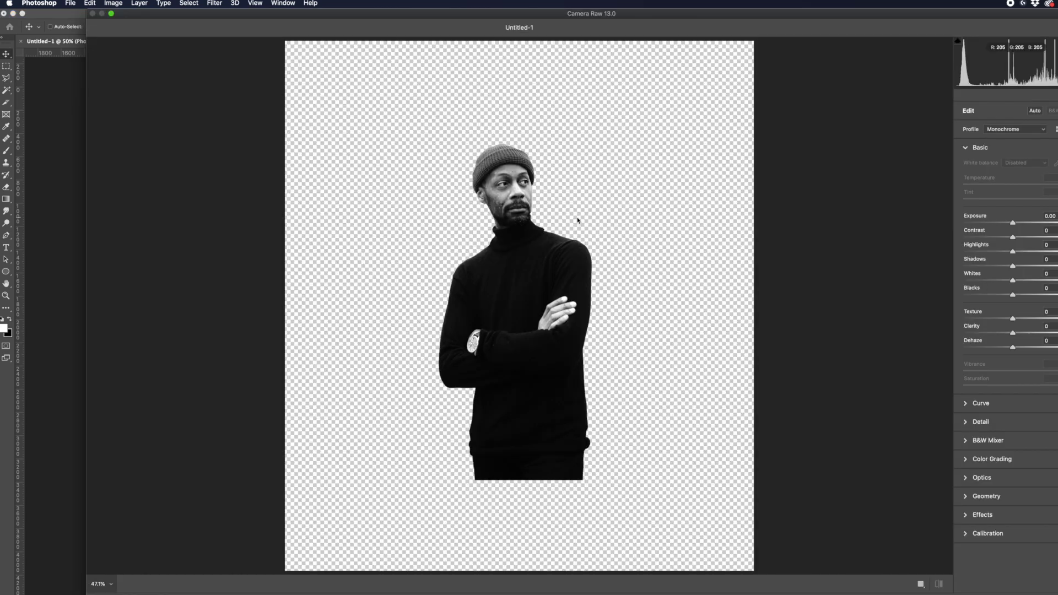
pyautogui.click(549, 248)
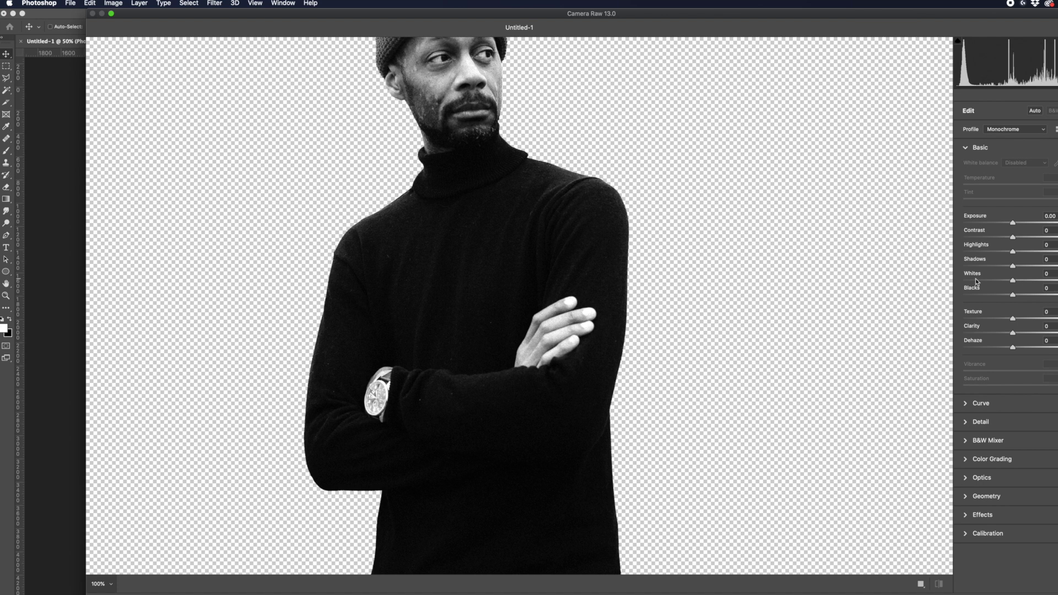
# - Set Shadows +44, Exposure +0.75, Texture +39, Whites, Highlights −68, Contrast +25, and apply
pyautogui.moveTo(1013, 268); pyautogui.dragTo(1034, 269)
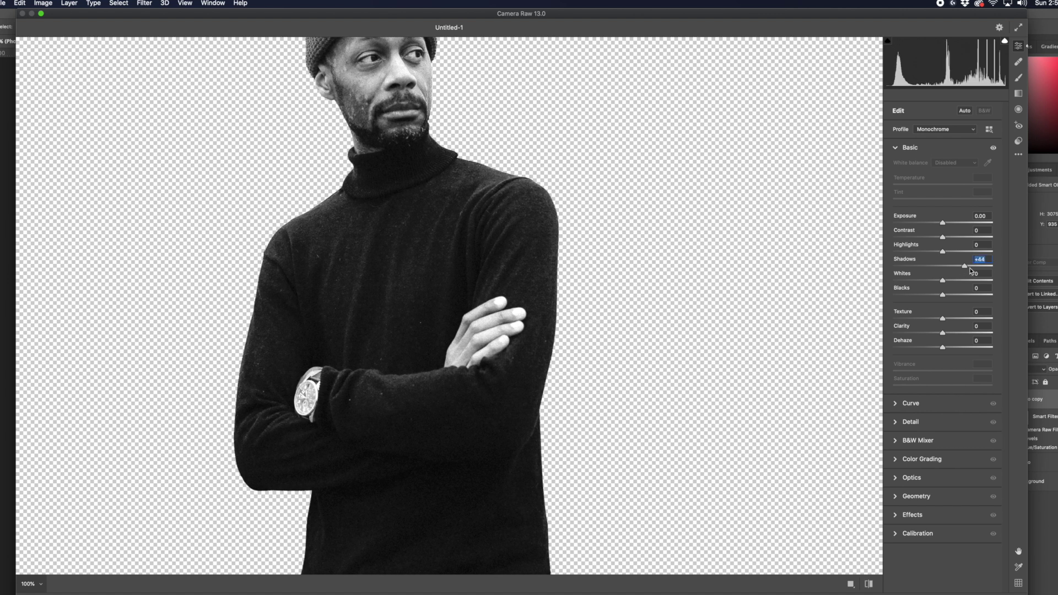
pyautogui.moveTo(942, 223); pyautogui.dragTo(915, 248)
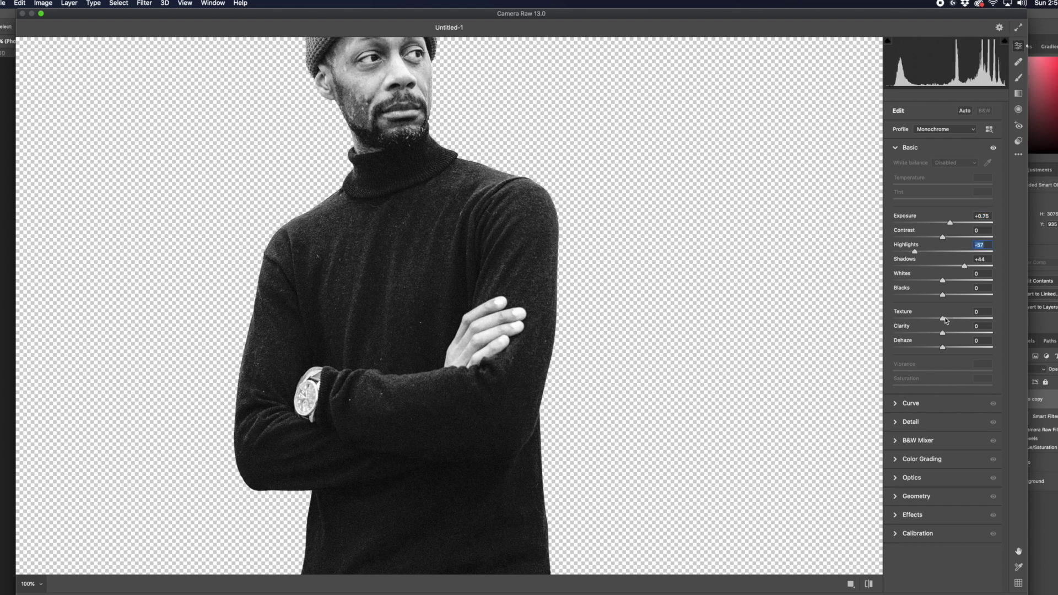
pyautogui.moveTo(943, 319); pyautogui.dragTo(948, 347)
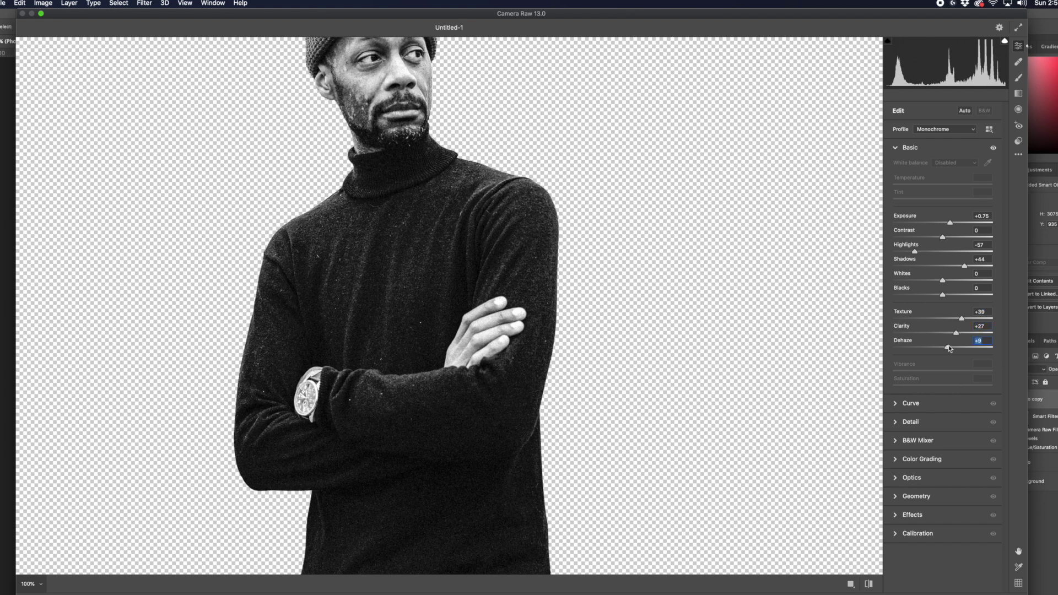
pyautogui.moveTo(943, 281); pyautogui.dragTo(956, 281)
pyautogui.moveTo(914, 251); pyautogui.dragTo(909, 251)
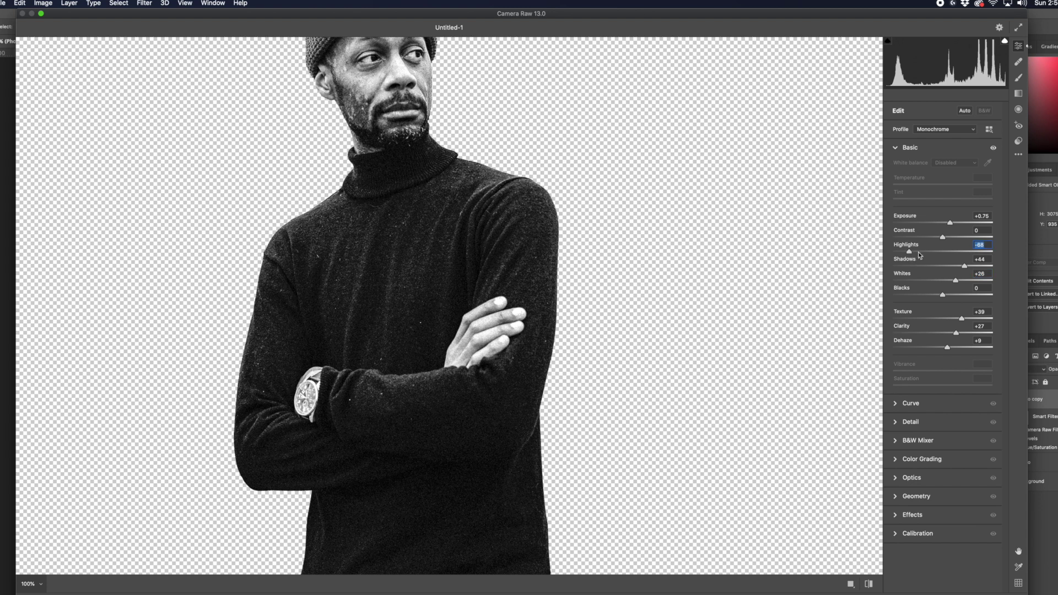
pyautogui.moveTo(944, 238); pyautogui.dragTo(955, 237)
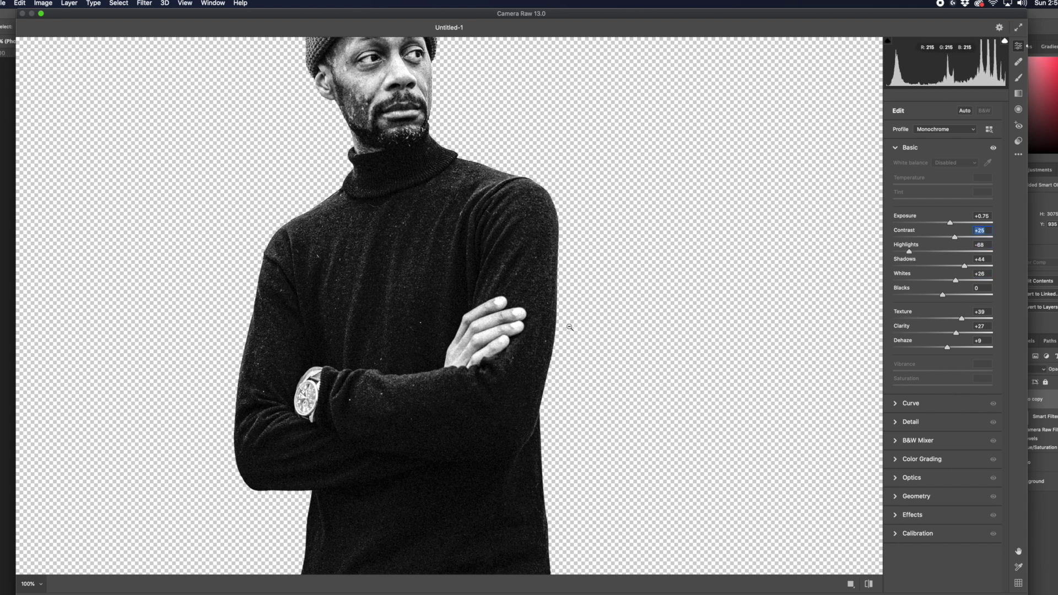
pyautogui.press('super+0')
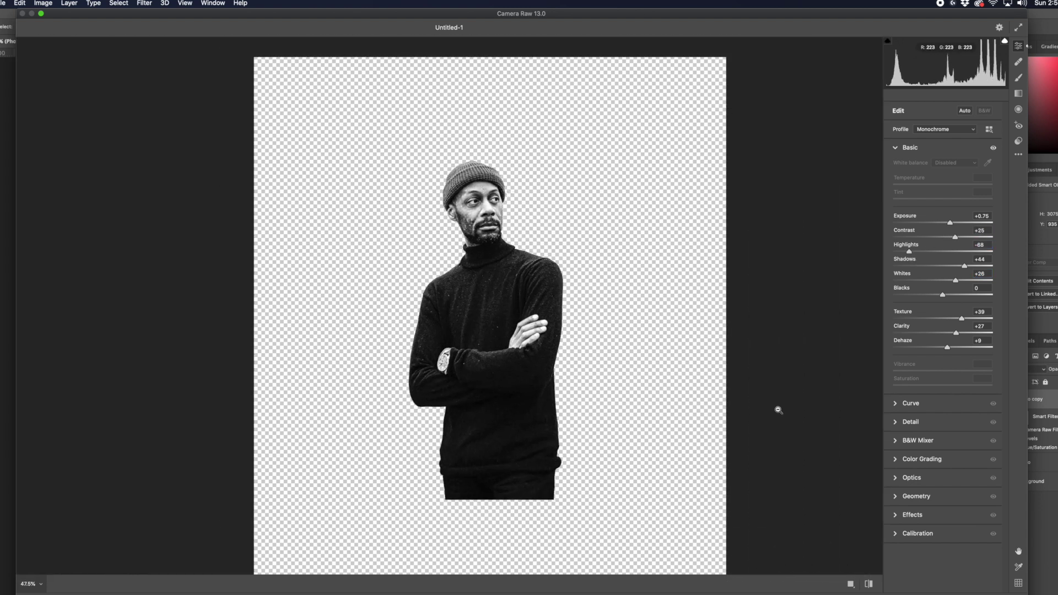
pyautogui.press('Return')
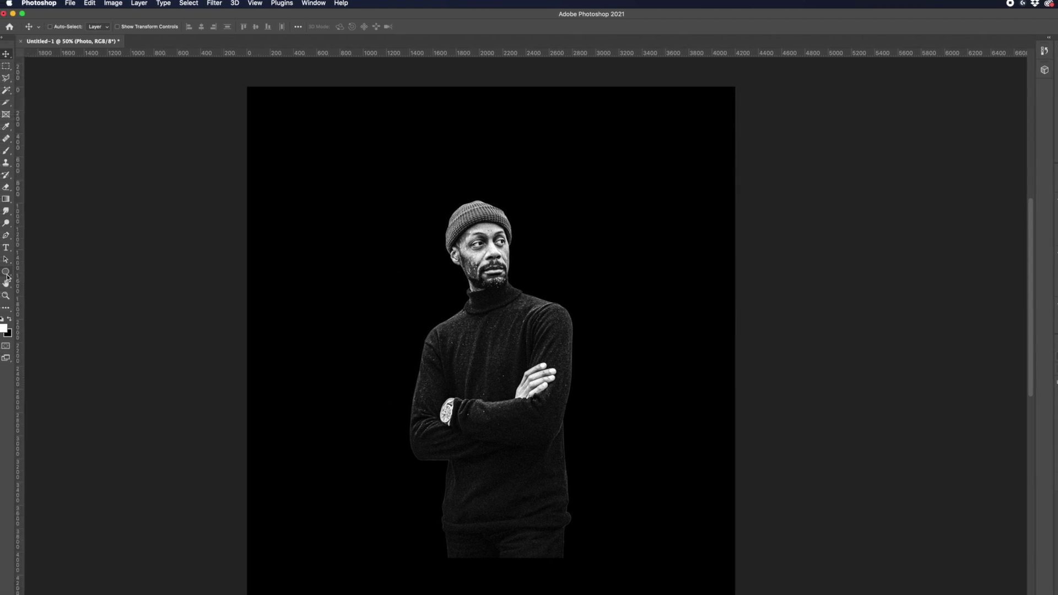
# - Draw a large white triangle over the man and centre it horizontally on the canvas
pyautogui.click(6, 273)
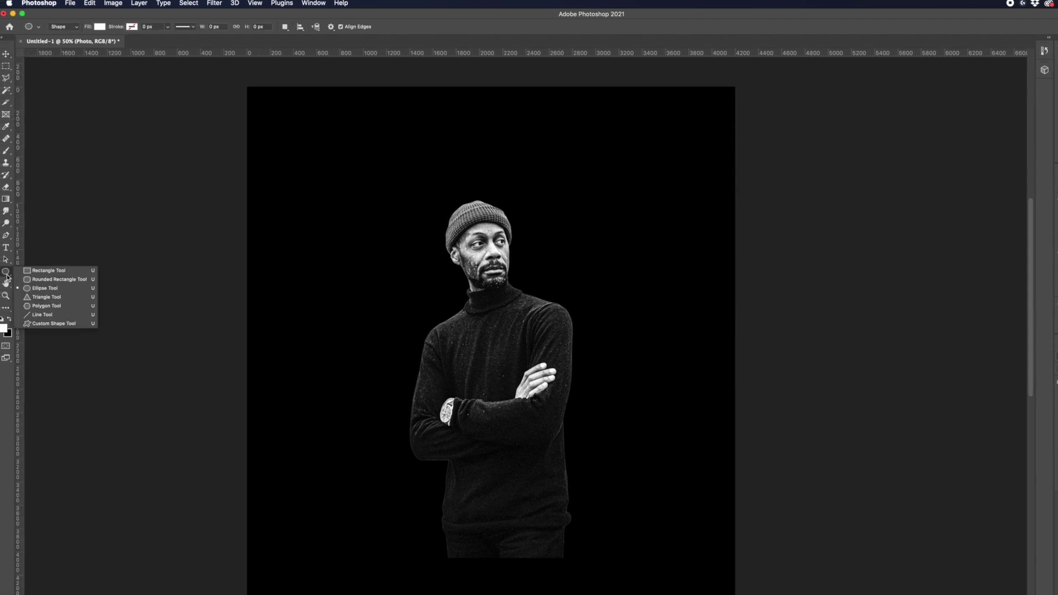
pyautogui.click(57, 297)
pyautogui.moveTo(395, 217); pyautogui.dragTo(901, 518)
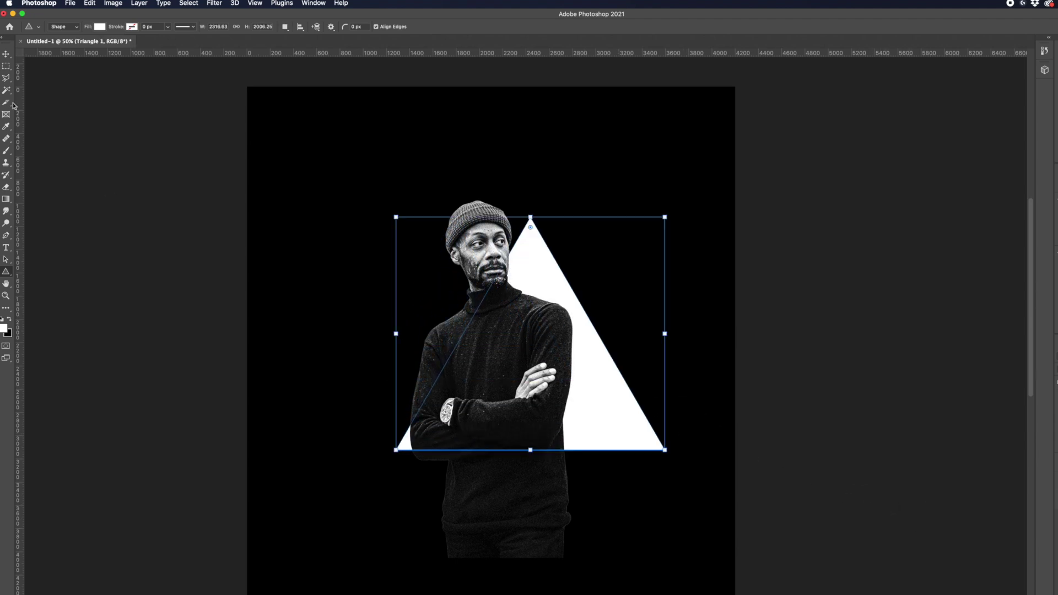
pyautogui.click(6, 54)
pyautogui.press('super+a')
pyautogui.click(201, 26)
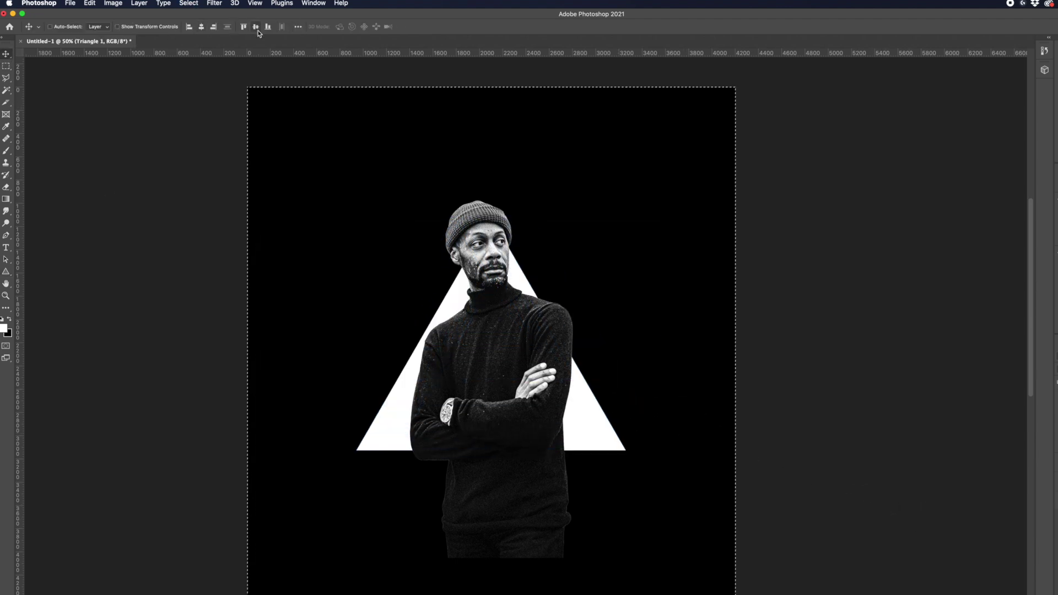
pyautogui.click(256, 26)
pyautogui.press('super+d')
pyautogui.moveTo(518, 289); pyautogui.dragTo(518, 254)
# - Rotate the triangle about 38 degrees, shift it slightly and skew one side
pyautogui.press('super+t')
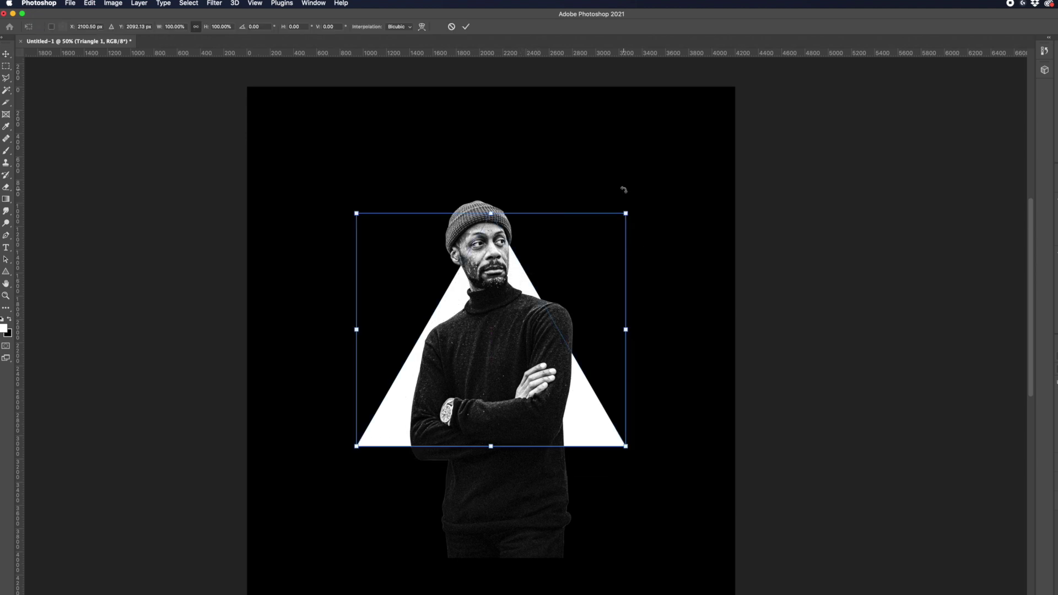
pyautogui.moveTo(623, 190); pyautogui.dragTo(739, 286)
pyautogui.moveTo(509, 262); pyautogui.dragTo(534, 238)
pyautogui.moveTo(605, 425); pyautogui.dragTo(609, 420)
pyautogui.press('Return')
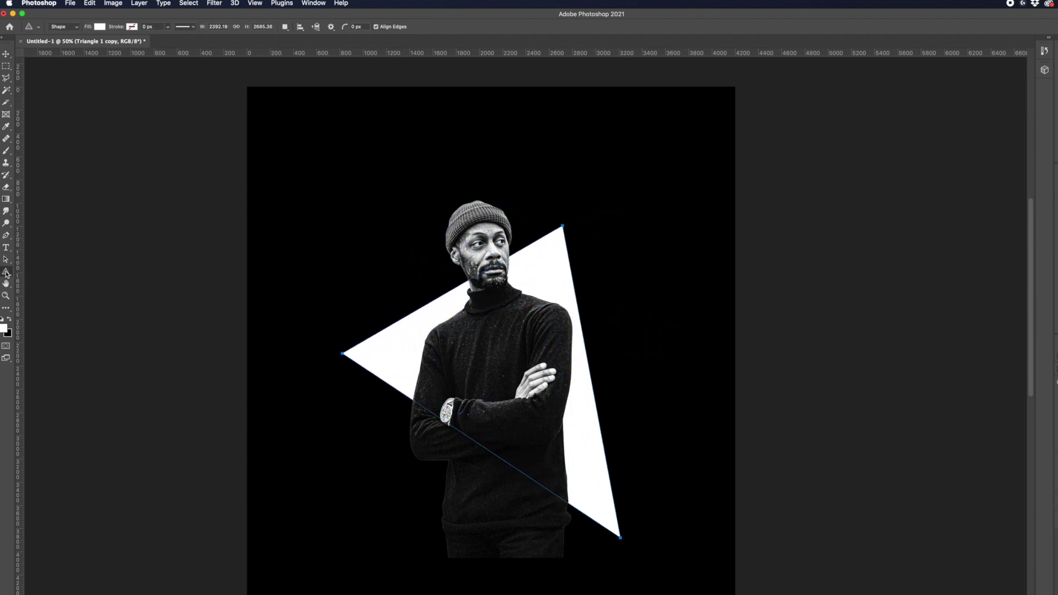
# - Remove the triangle's fill and give it a 36 px red outline
pyautogui.click(99, 27)
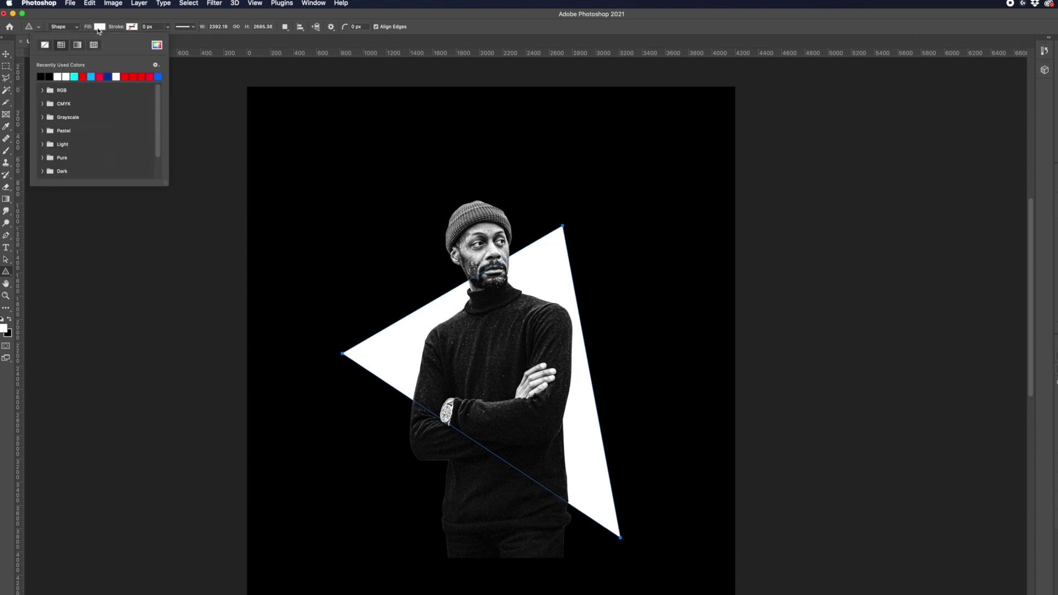
pyautogui.click(46, 46)
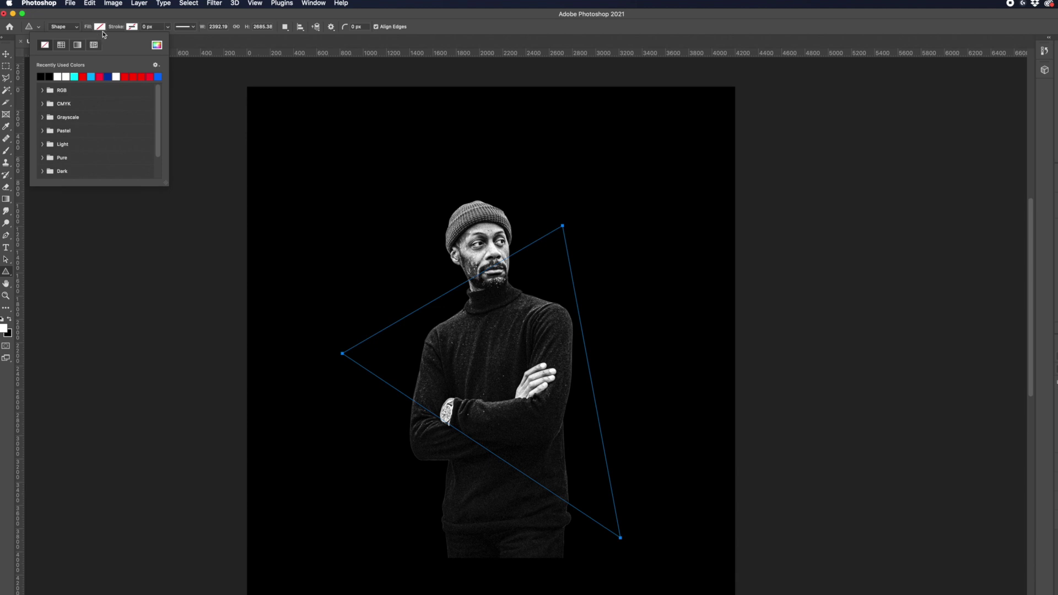
pyautogui.click(135, 28)
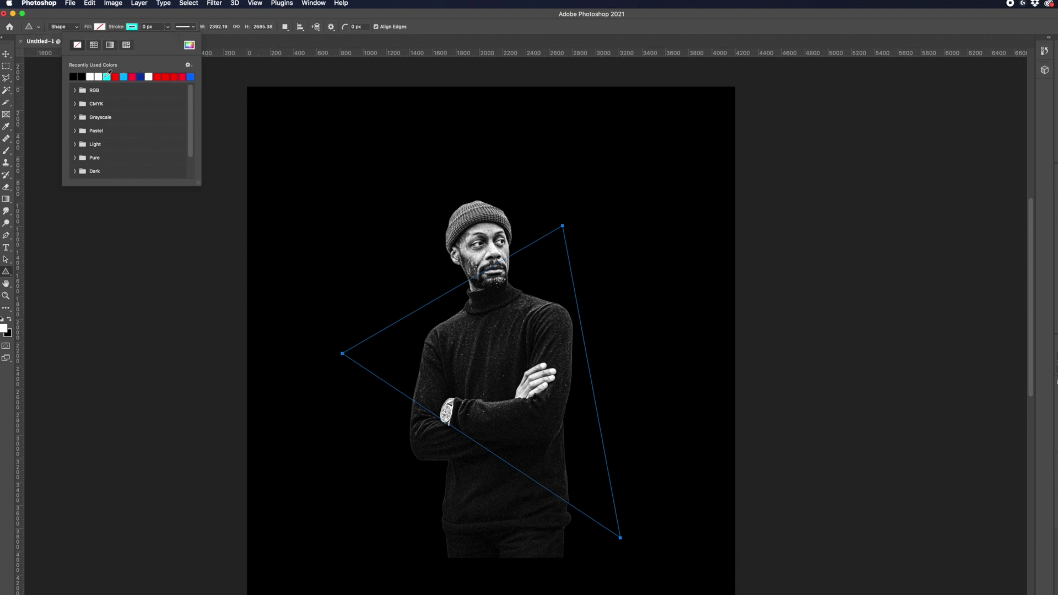
pyautogui.click(108, 76)
pyautogui.moveTo(116, 28); pyautogui.dragTo(133, 31)
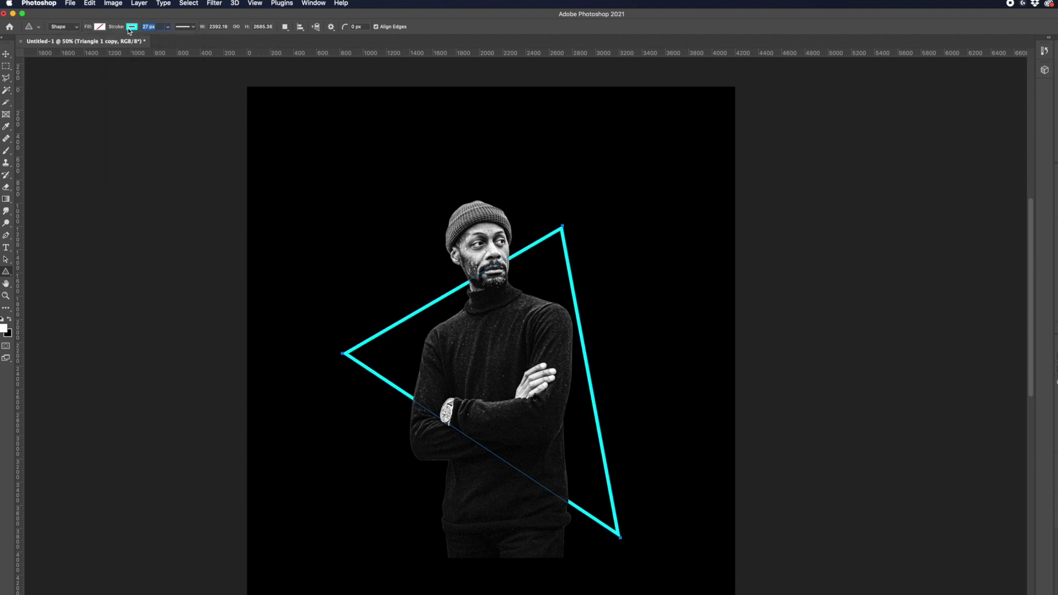
pyautogui.click(134, 27)
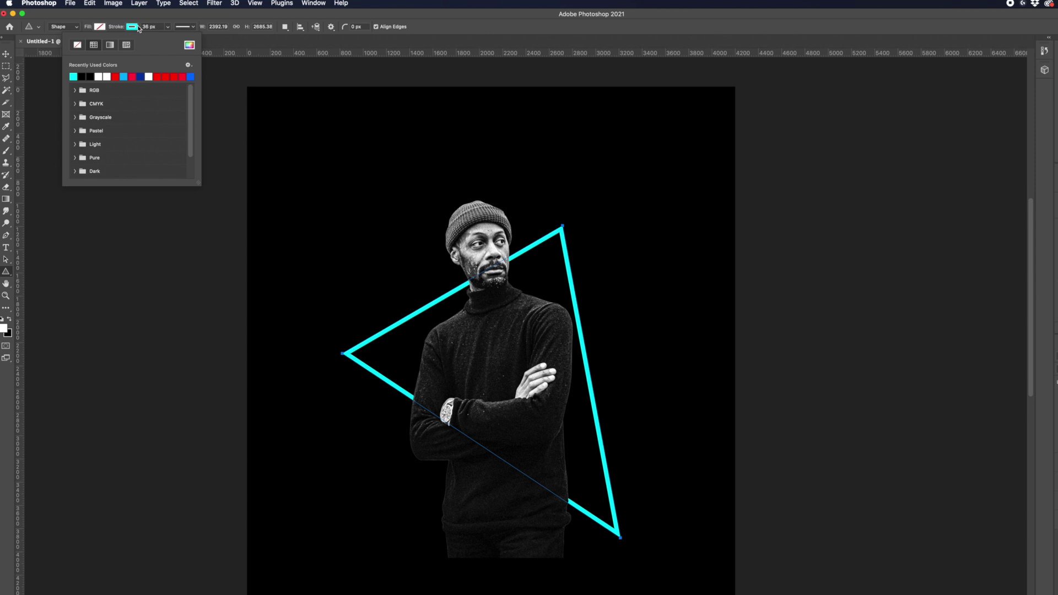
pyautogui.click(116, 76)
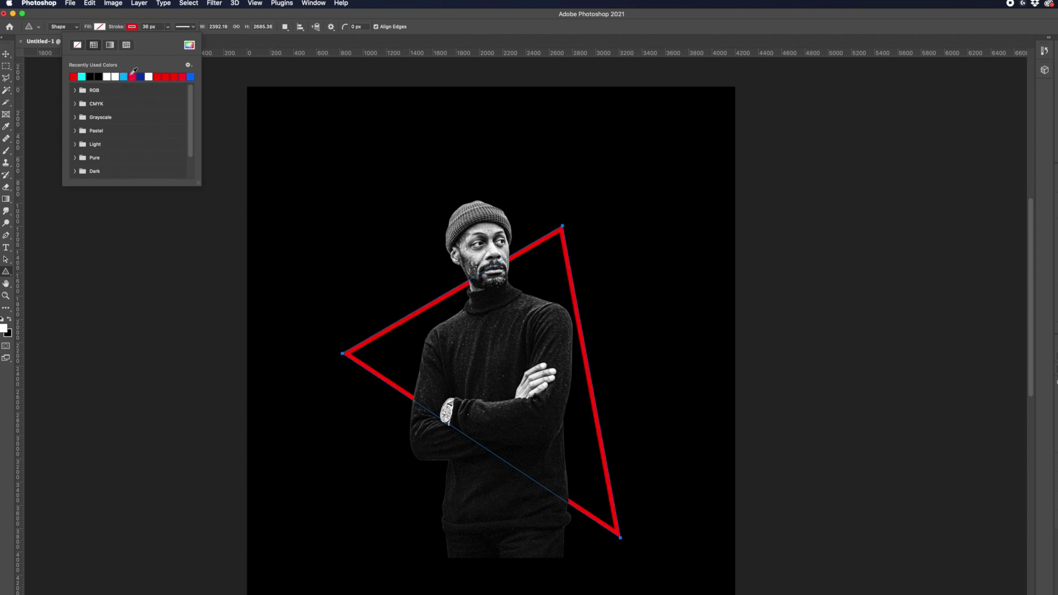
pyautogui.click(132, 75)
pyautogui.click(114, 28)
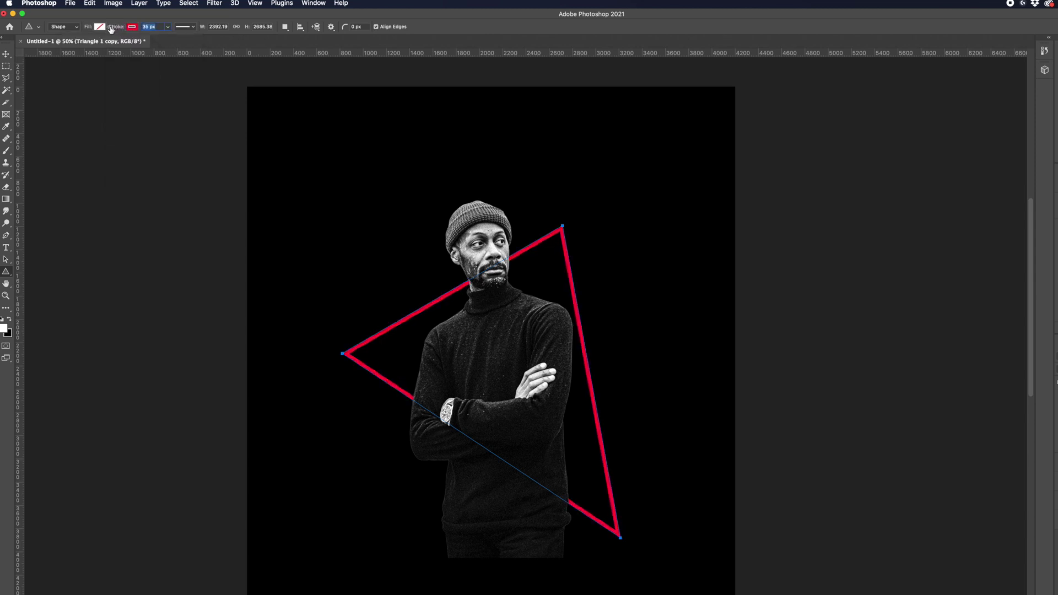
# - Nudge the red triangle slightly left and up and rotate it a little
pyautogui.press('v')
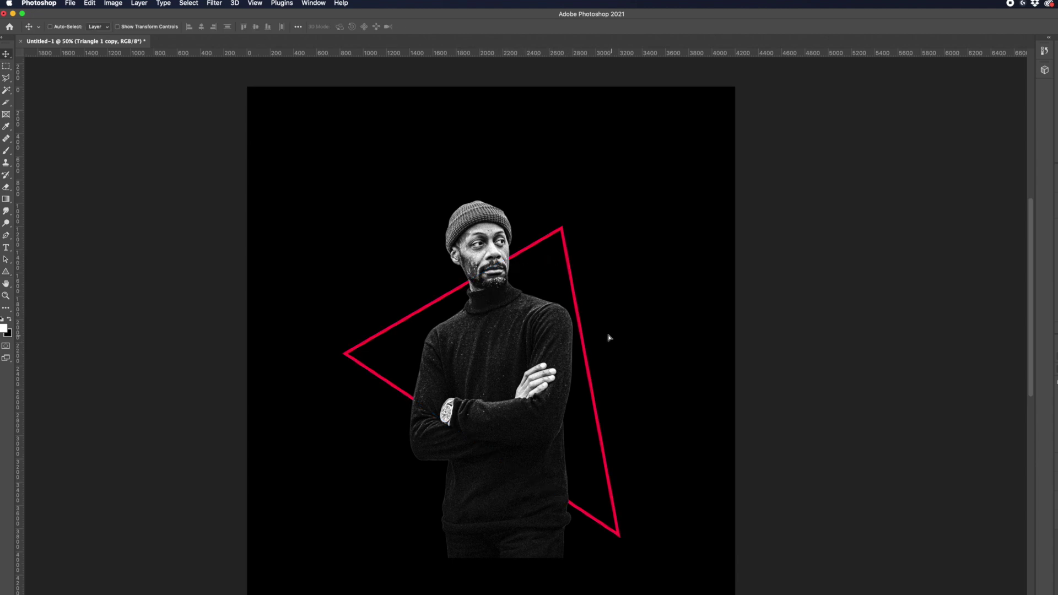
pyautogui.moveTo(609, 336)
pyautogui.mouseDown()
pyautogui.moveTo(597, 342)
pyautogui.moveTo(653, 302)
pyautogui.moveTo(656, 323)
pyautogui.moveTo(624, 333)
pyautogui.mouseUp()
pyautogui.hotkey('ctrl', 't')
pyautogui.press('Return')
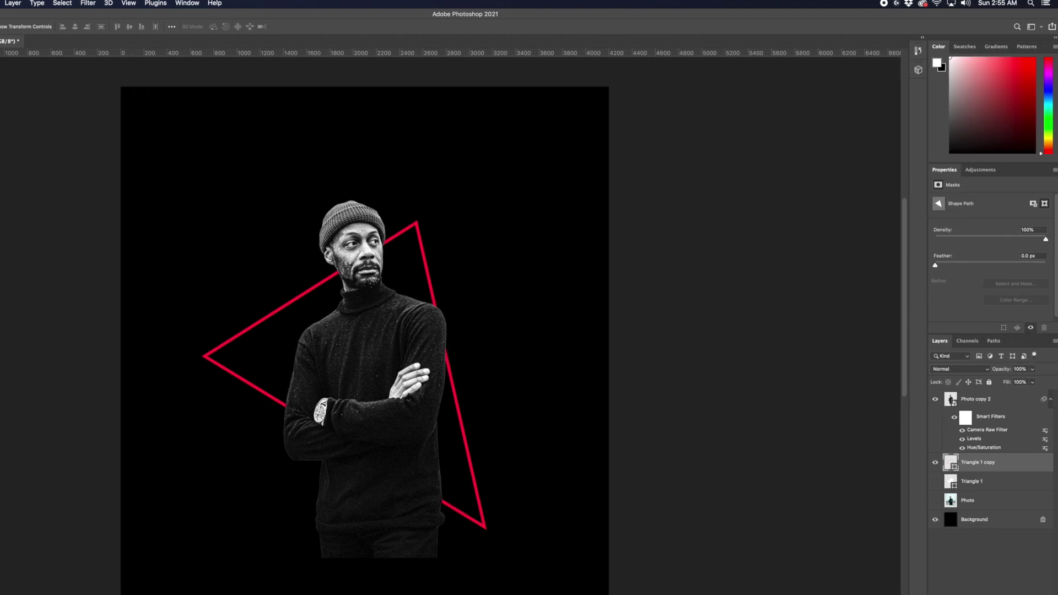
# - Add an ff0048 red outer glow: 100% opacity, 19% noise, 10% spread, 21 px size
pyautogui.click(981, 592)
pyautogui.click(971, 555)
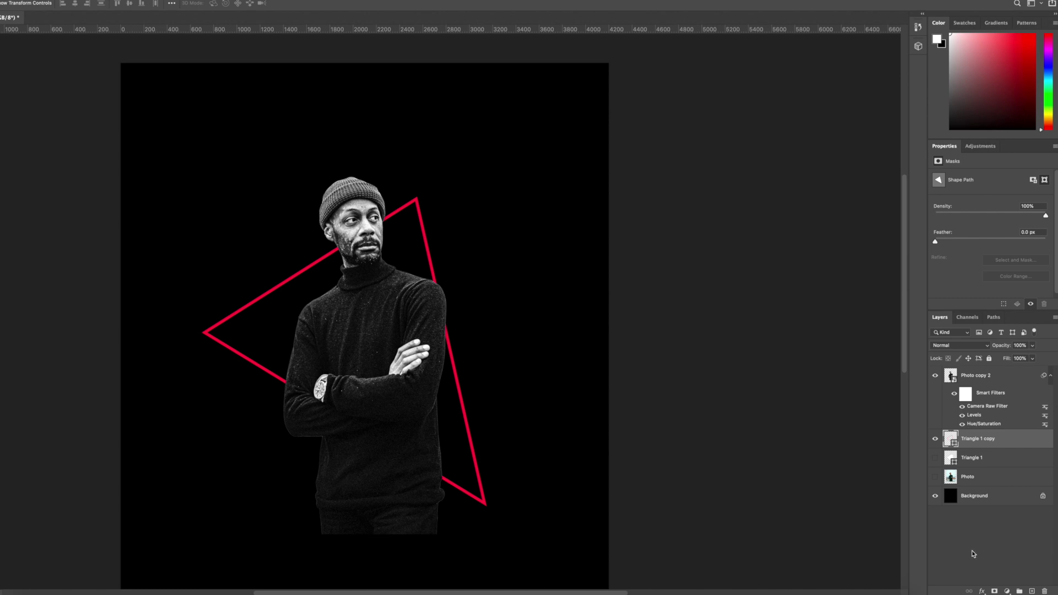
pyautogui.click(982, 593)
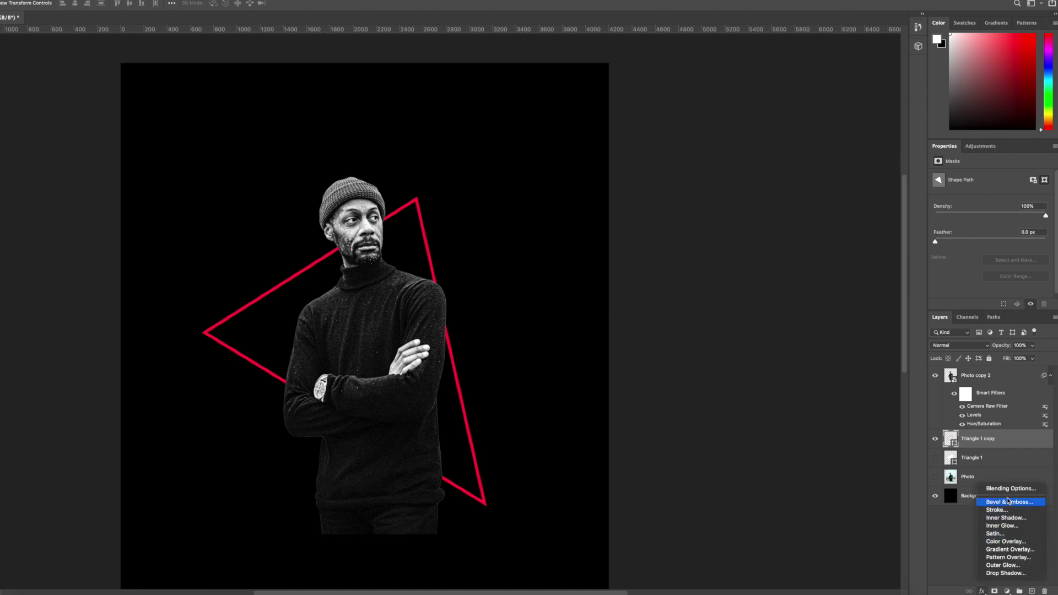
pyautogui.click(1019, 566)
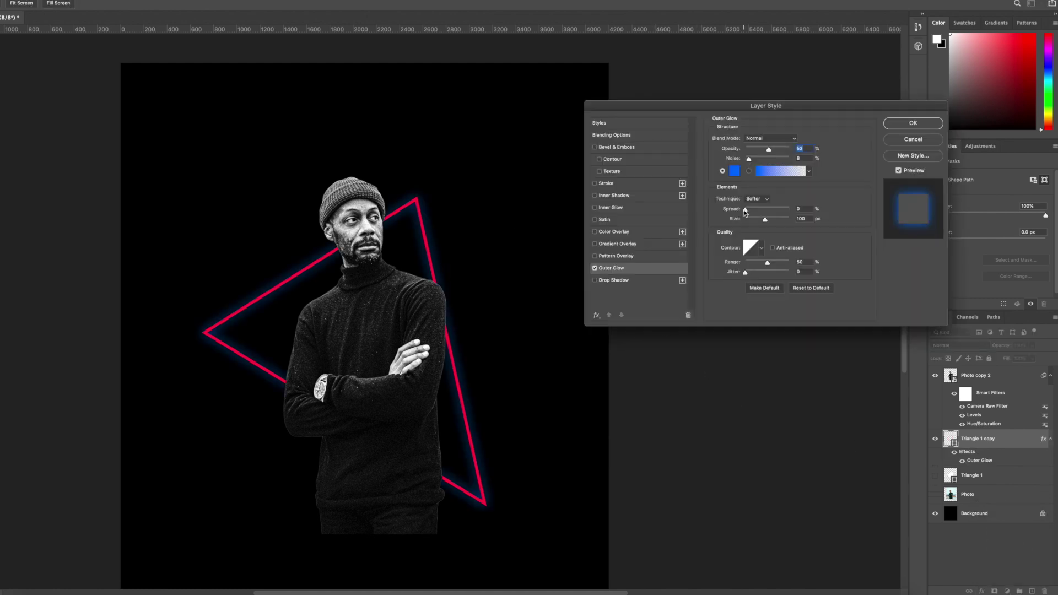
pyautogui.click(734, 173)
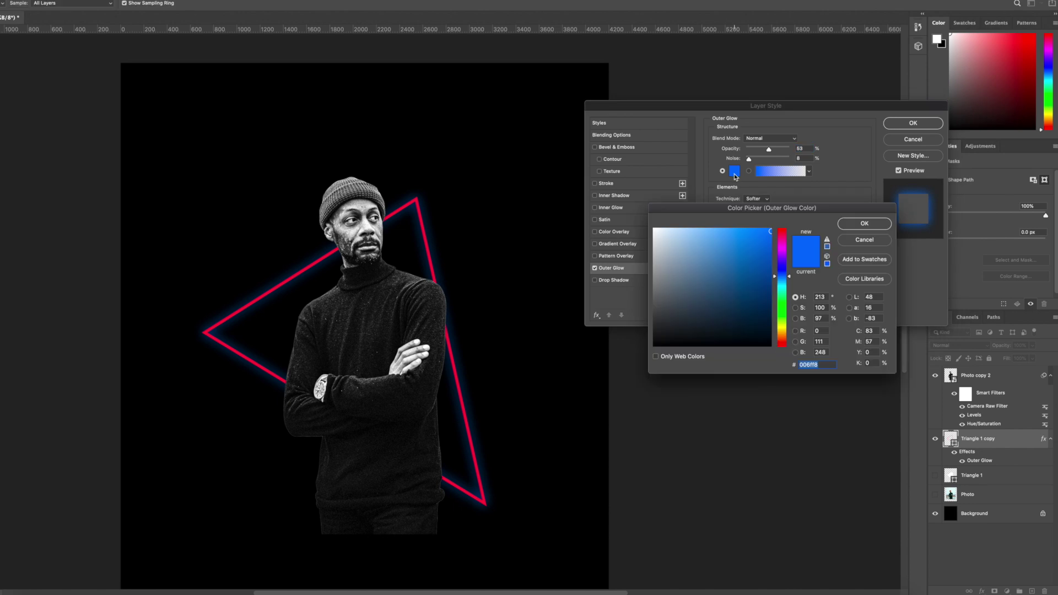
pyautogui.click(398, 213)
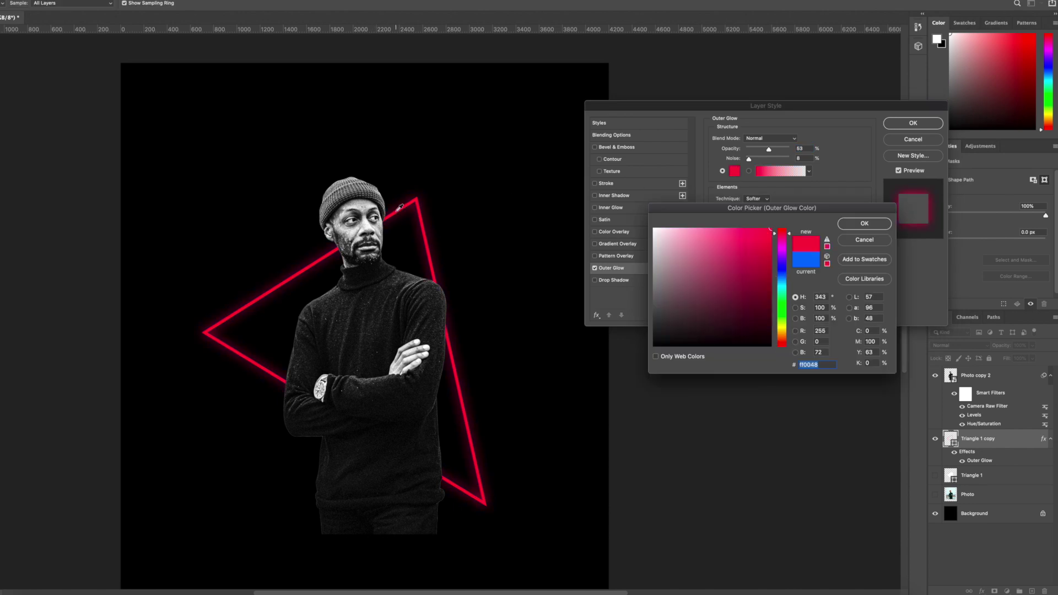
pyautogui.click(865, 224)
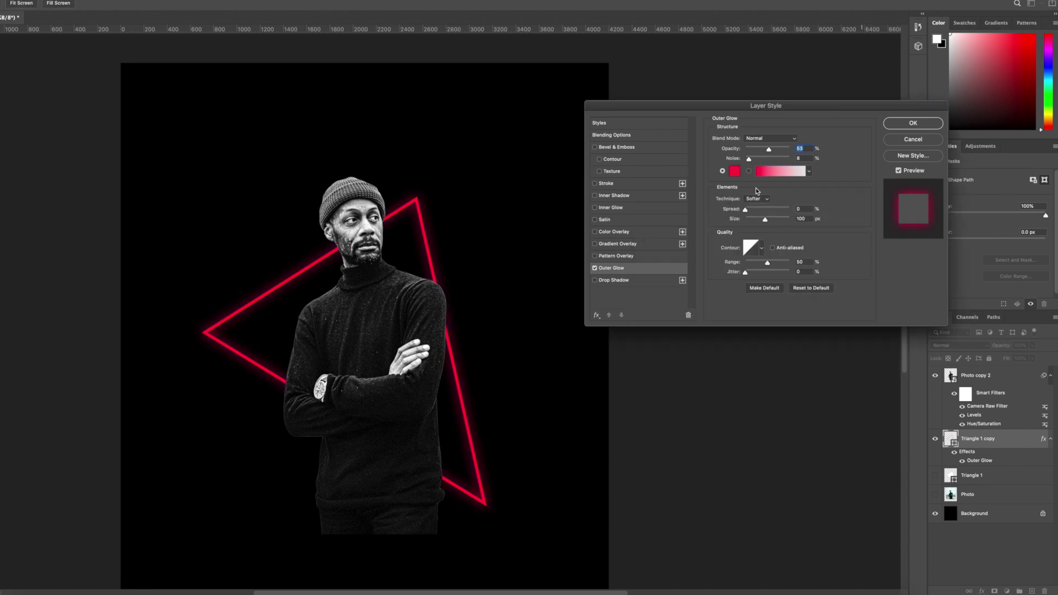
pyautogui.moveTo(768, 150); pyautogui.dragTo(778, 151)
pyautogui.moveTo(766, 221); pyautogui.dragTo(755, 220)
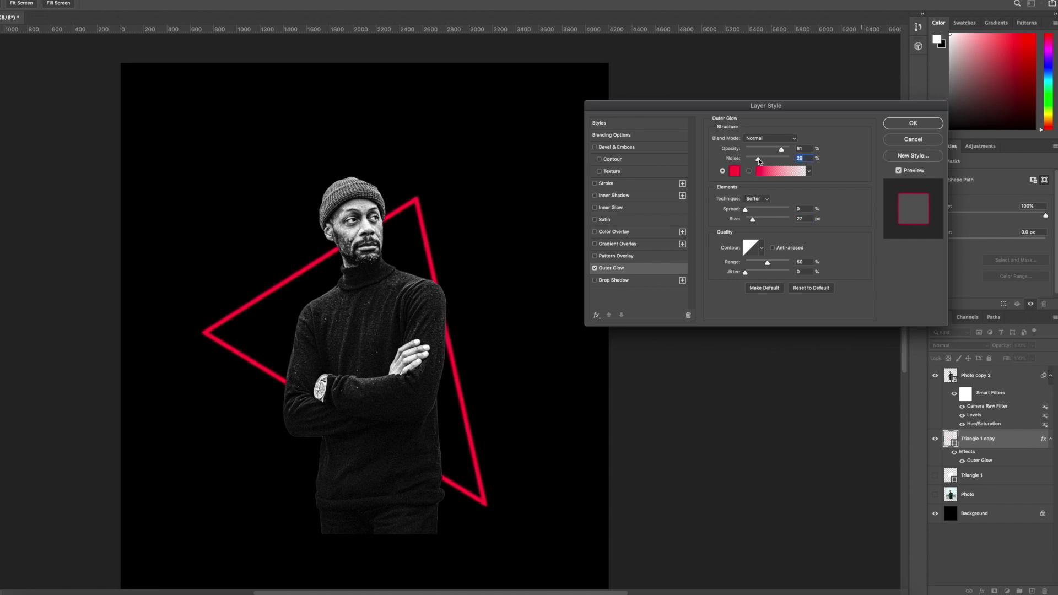
pyautogui.moveTo(758, 161); pyautogui.dragTo(801, 155)
pyautogui.moveTo(745, 210); pyautogui.dragTo(753, 221)
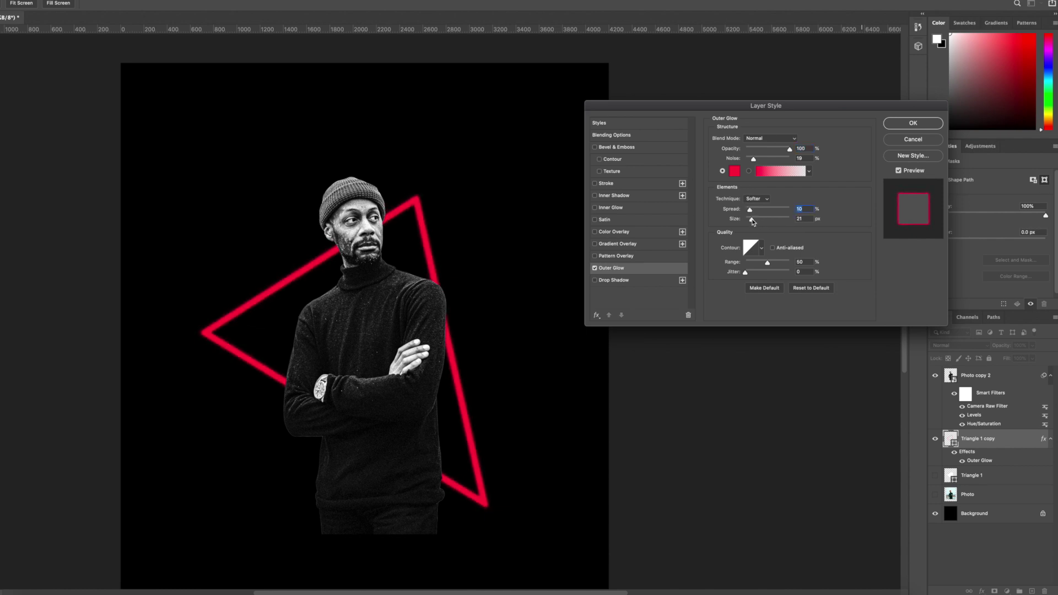
pyautogui.press('Return')
# - Duplicate the glowing triangle, move the copy above Photo copy 2, and rasterize its layer style
pyautogui.write('14')
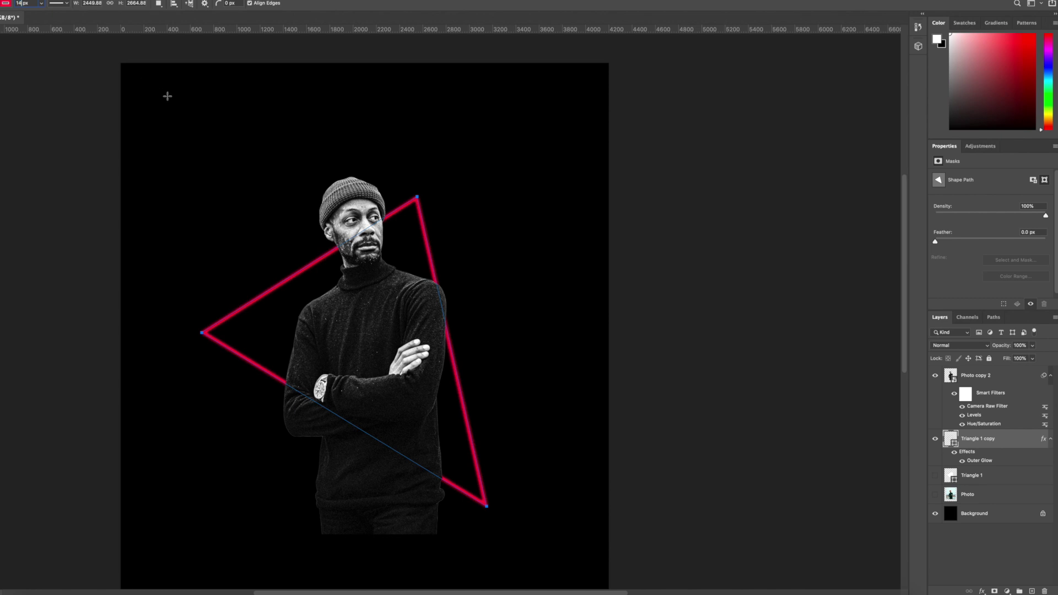
pyautogui.write('v')
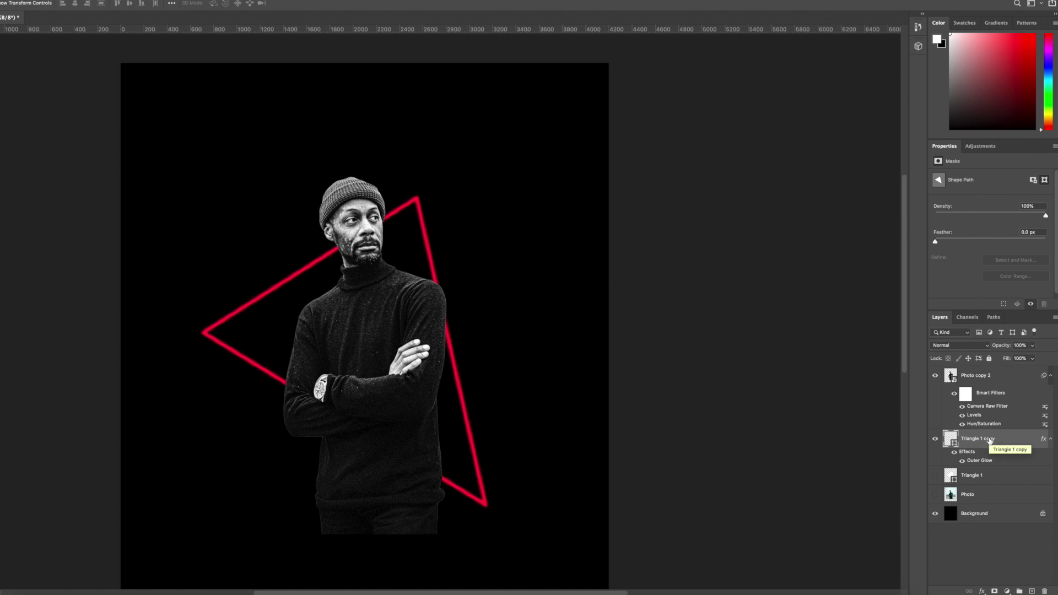
pyautogui.hotkey('ctrl', 'j')
pyautogui.moveTo(979, 442); pyautogui.dragTo(969, 386)
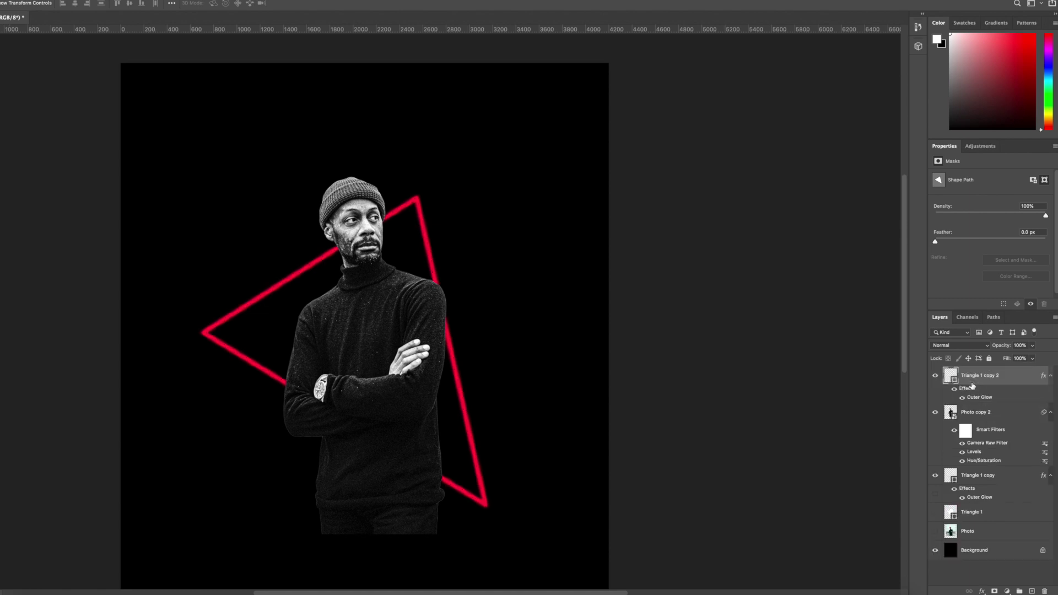
pyautogui.rightClick(991, 378)
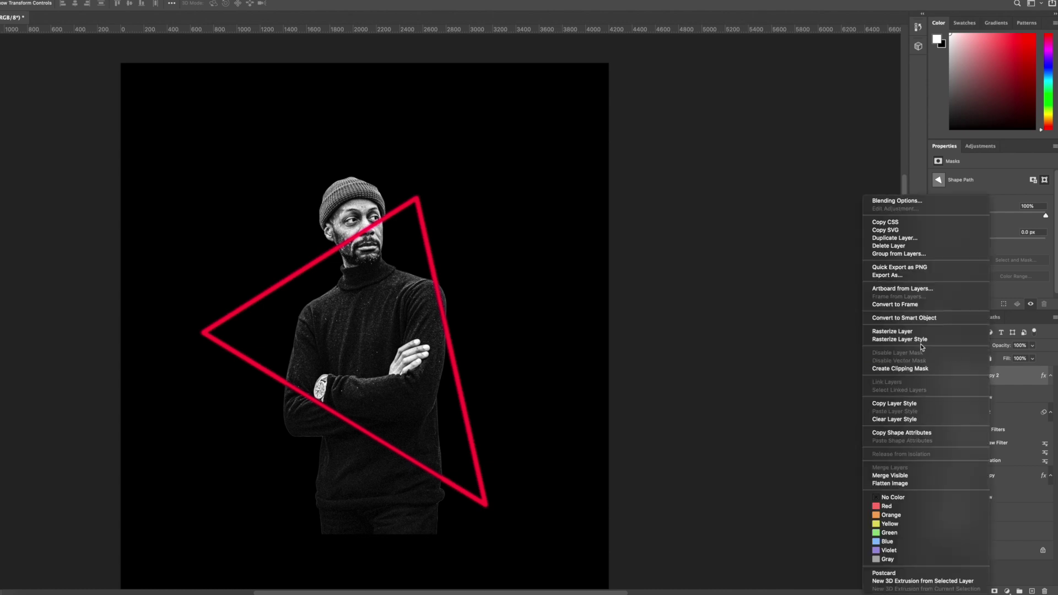
pyautogui.click(919, 341)
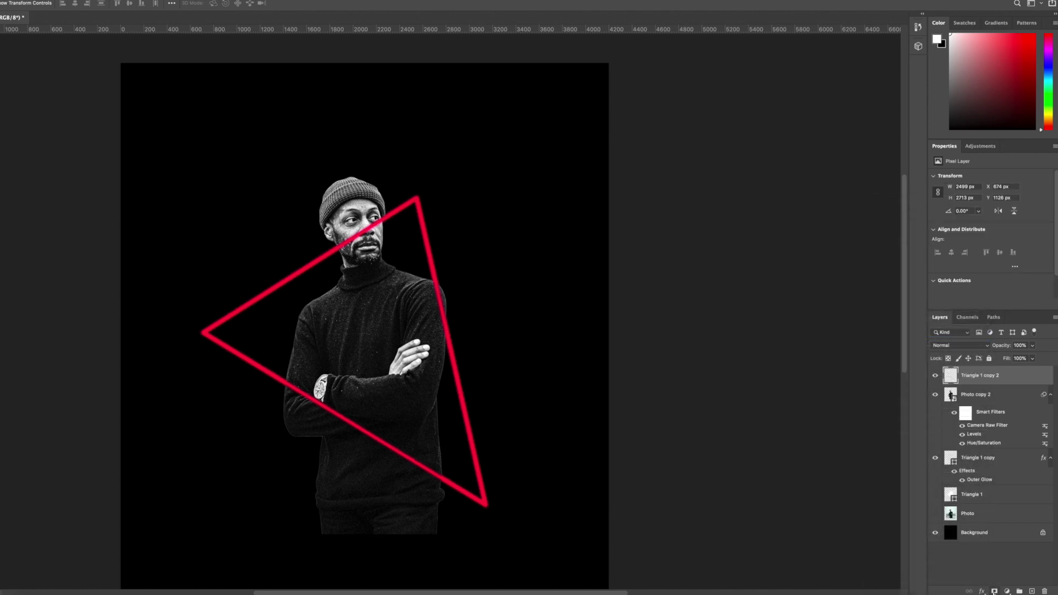
# - Mask out the triangle line near the man's head and right shoulder with a Soft Round brush
pyautogui.press('b')
pyautogui.rightClick(104, 198)
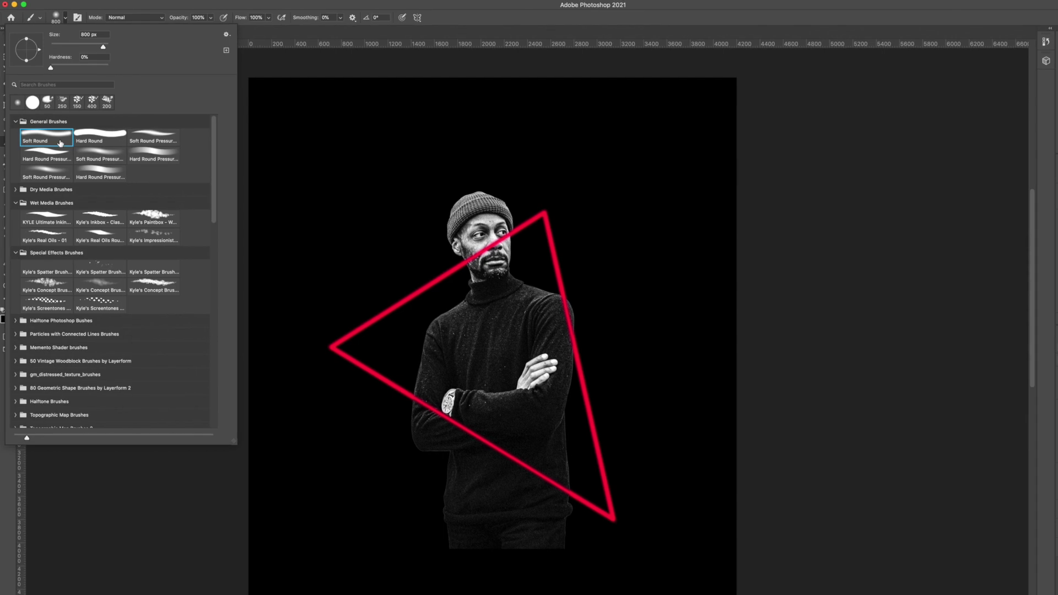
pyautogui.press('Return')
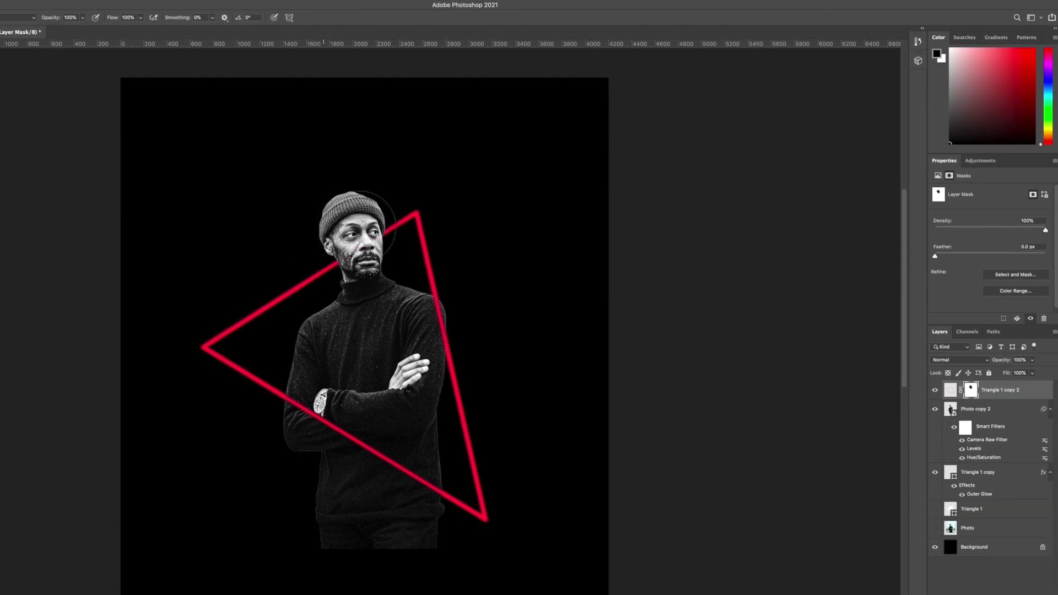
pyautogui.moveTo(361, 225)
pyautogui.mouseDown()
pyautogui.moveTo(339, 237)
pyautogui.moveTo(385, 223)
pyautogui.mouseUp()
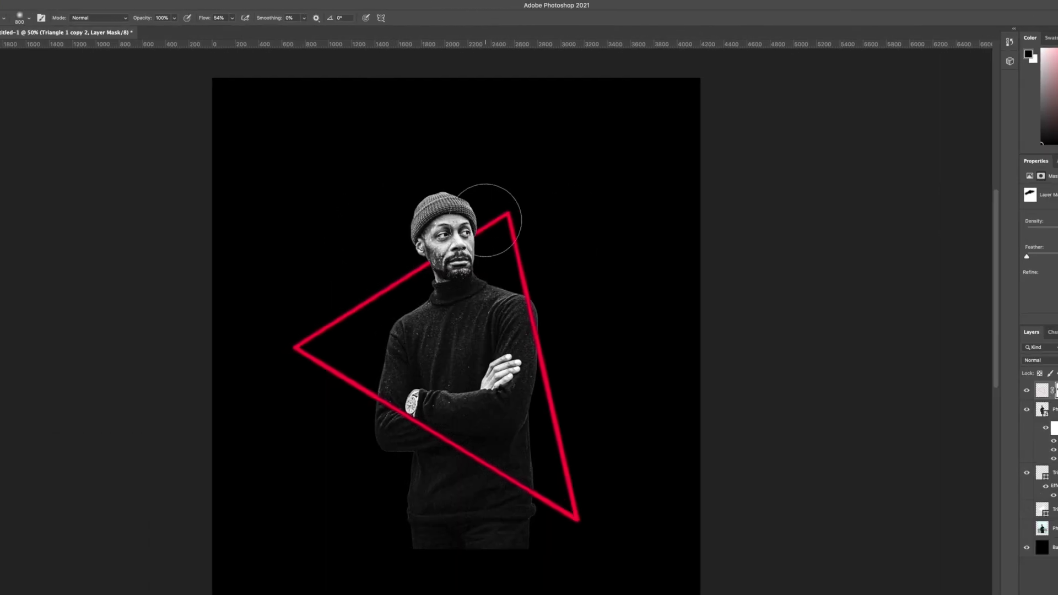
pyautogui.moveTo(484, 221)
pyautogui.mouseDown()
pyautogui.moveTo(494, 285)
pyautogui.moveTo(553, 309)
pyautogui.moveTo(530, 287)
pyautogui.moveTo(556, 343)
pyautogui.mouseUp()
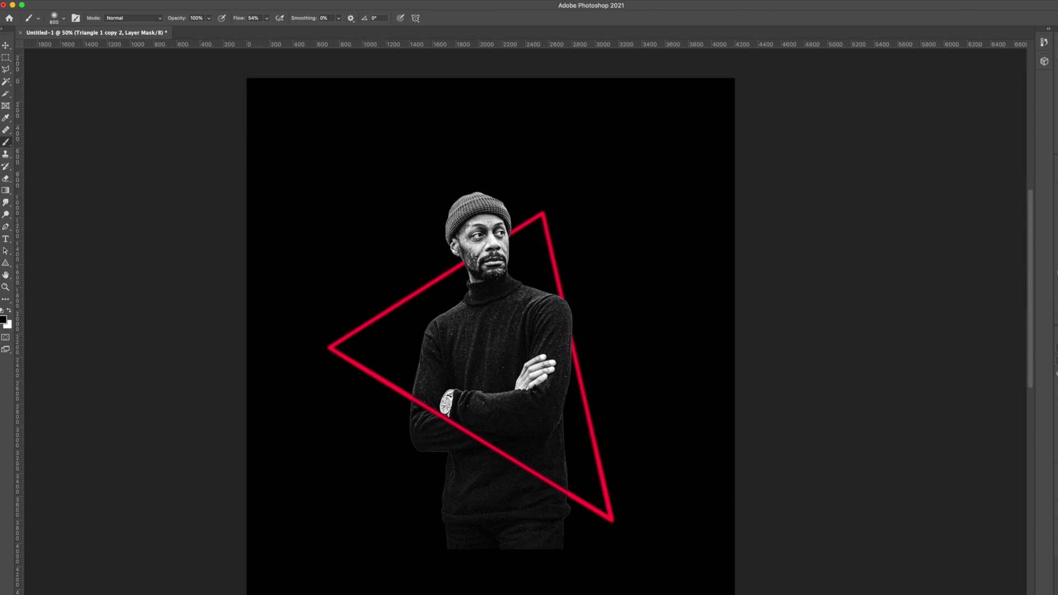
pyautogui.click(6, 46)
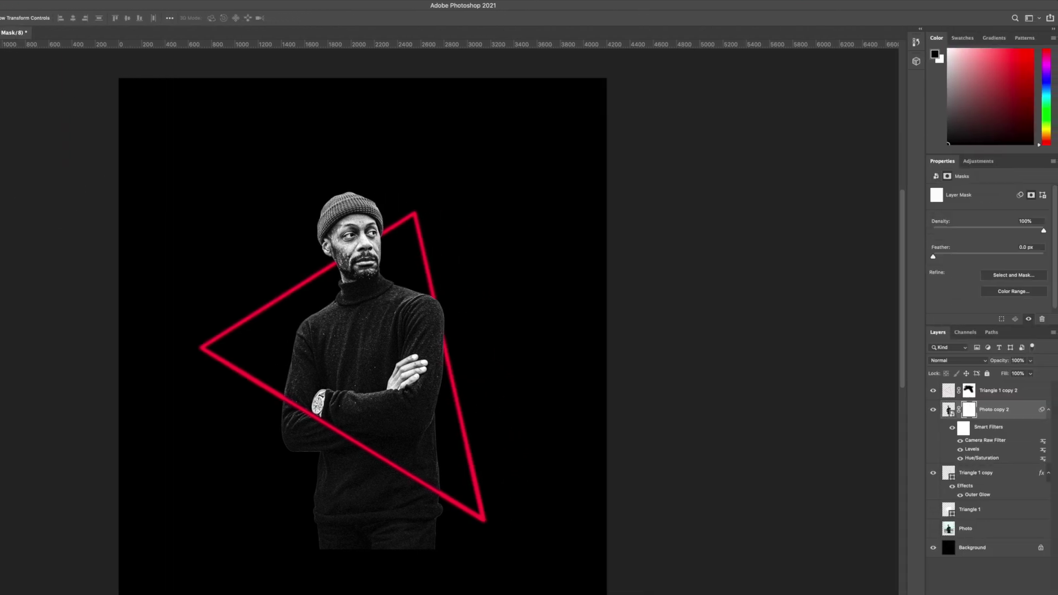
# - Paint black on Photo copy 2's mask with a large soft brush over the man's lower body and sleeve
pyautogui.press('b')
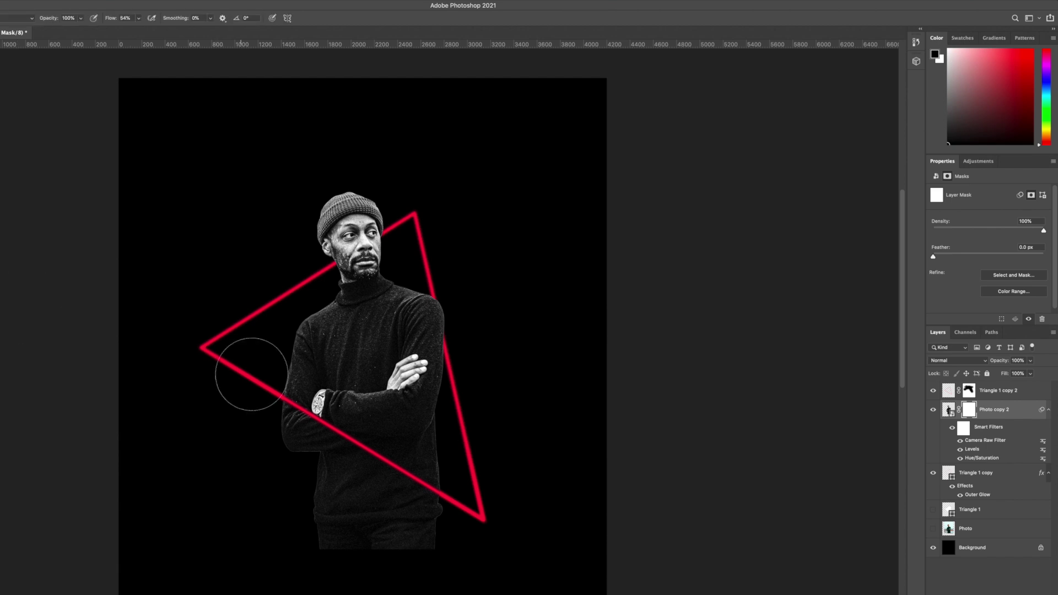
pyautogui.moveTo(349, 579)
pyautogui.mouseDown()
pyautogui.moveTo(304, 536)
pyautogui.moveTo(397, 539)
pyautogui.moveTo(283, 468)
pyautogui.moveTo(323, 512)
pyautogui.mouseUp()
pyautogui.press(']')
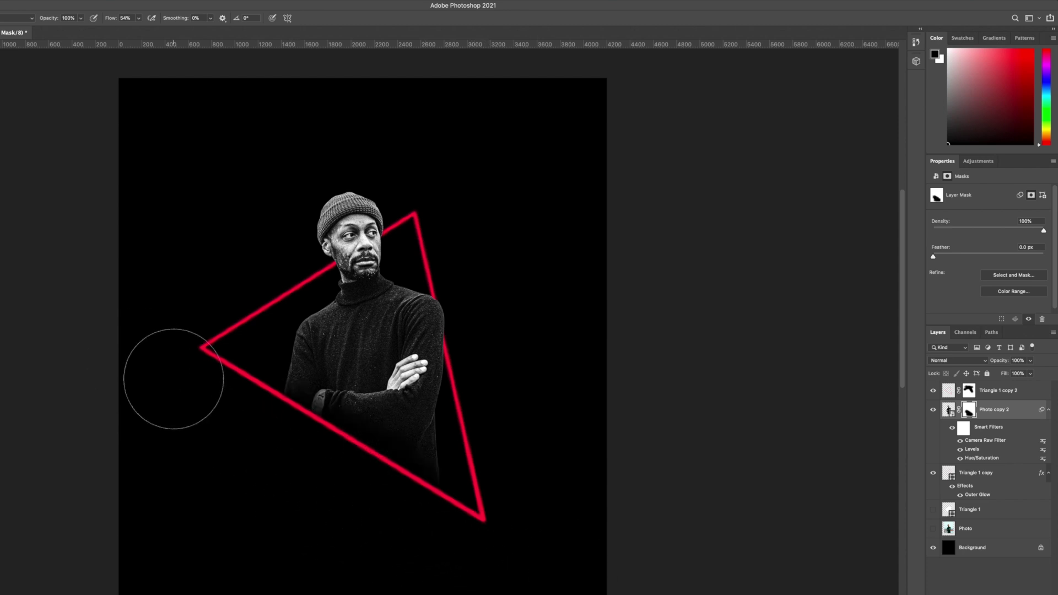
pyautogui.press('v')
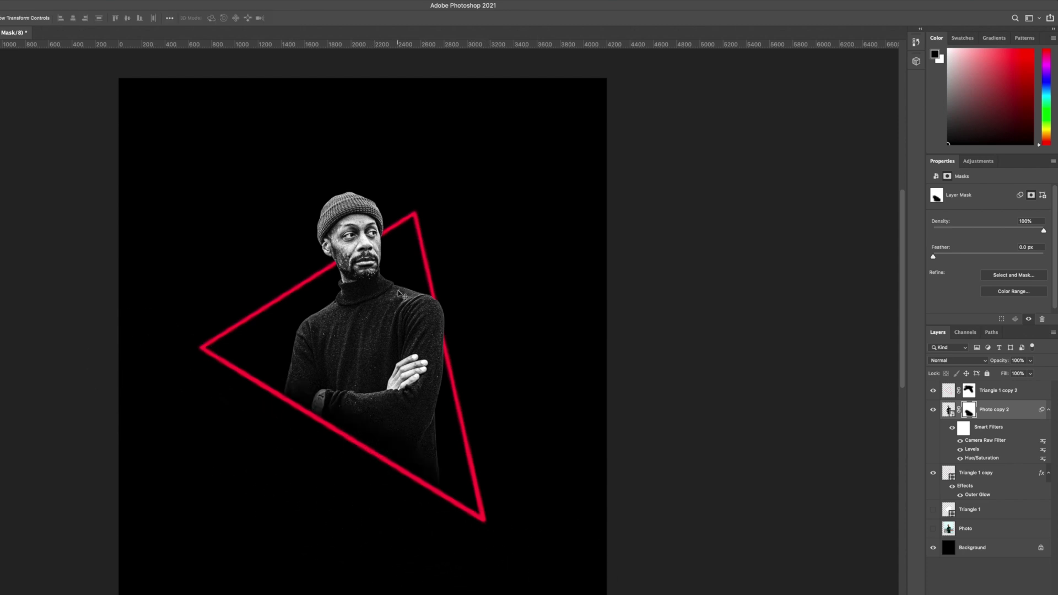
pyautogui.click(947, 412)
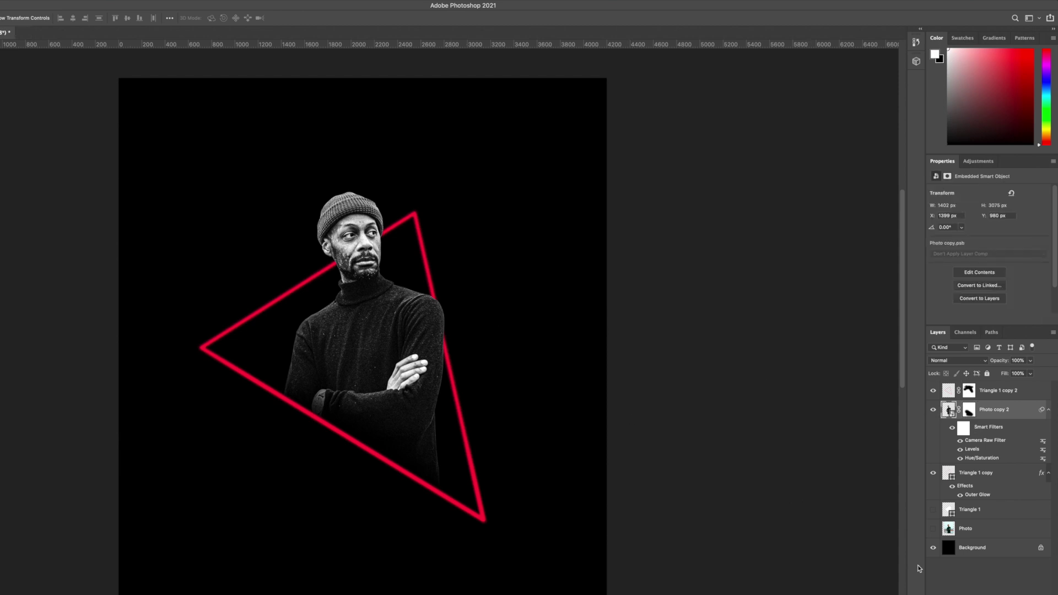
# - Add a reversed Gradient Map adjustment clipped to the man's photo
pyautogui.click(985, 592)
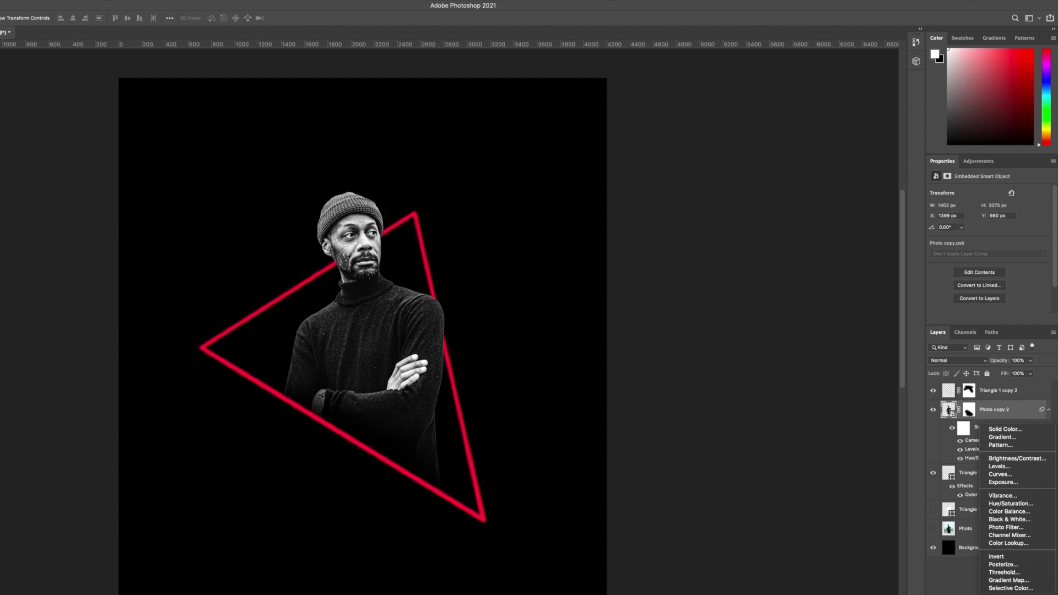
pyautogui.click(1003, 581)
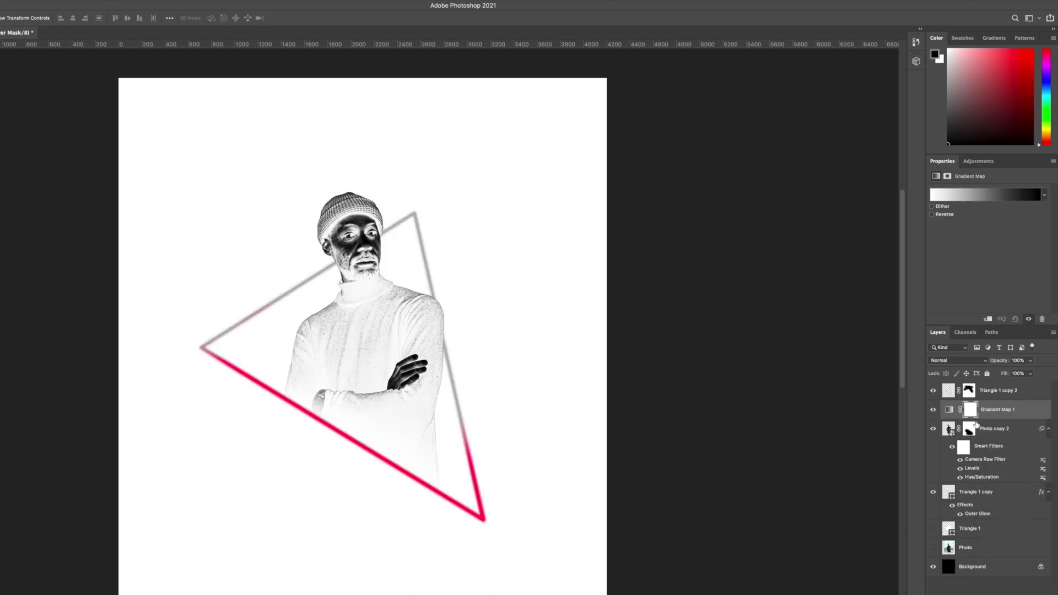
pyautogui.keyDown('alt'); pyautogui.click(979, 420); pyautogui.keyUp('alt')
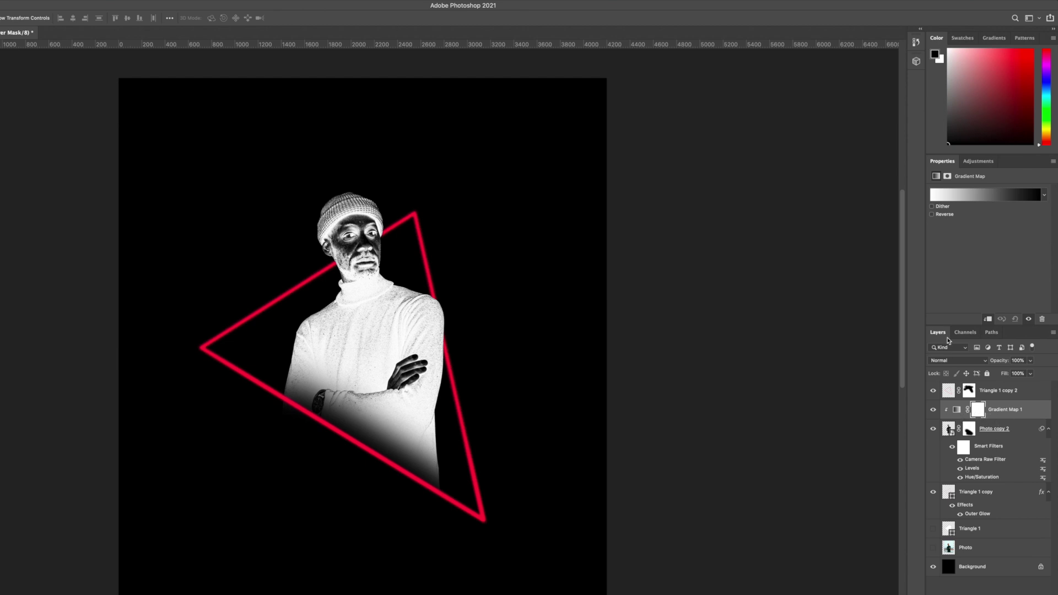
pyautogui.click(932, 215)
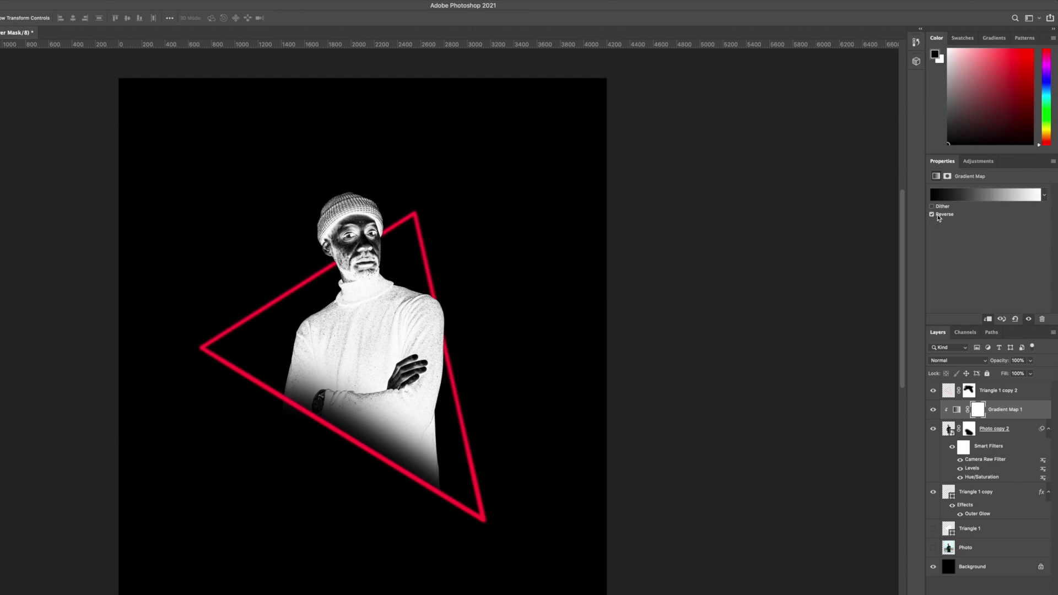
# - Choose the Purple_19 gradient, keep it reversed, and set the layer's blend mode to Lighten
pyautogui.click(996, 197)
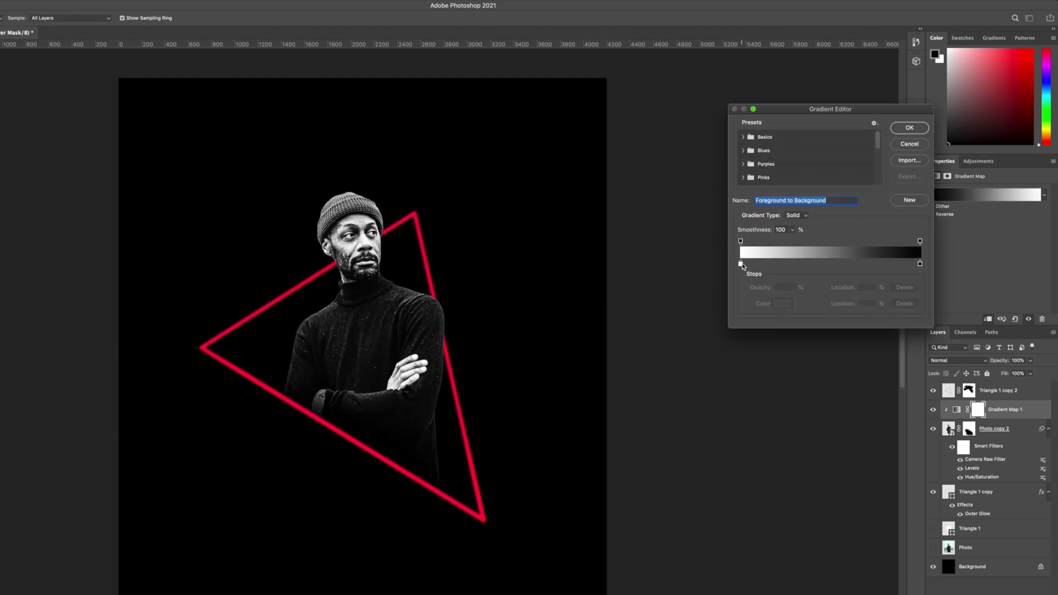
pyautogui.click(743, 164)
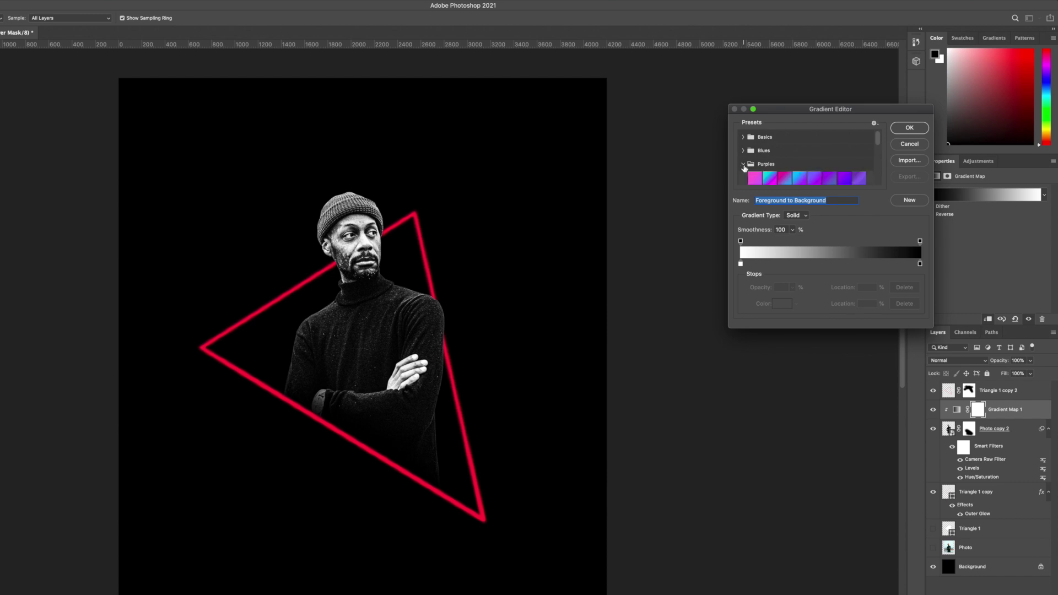
pyautogui.click(774, 176)
pyautogui.click(785, 177)
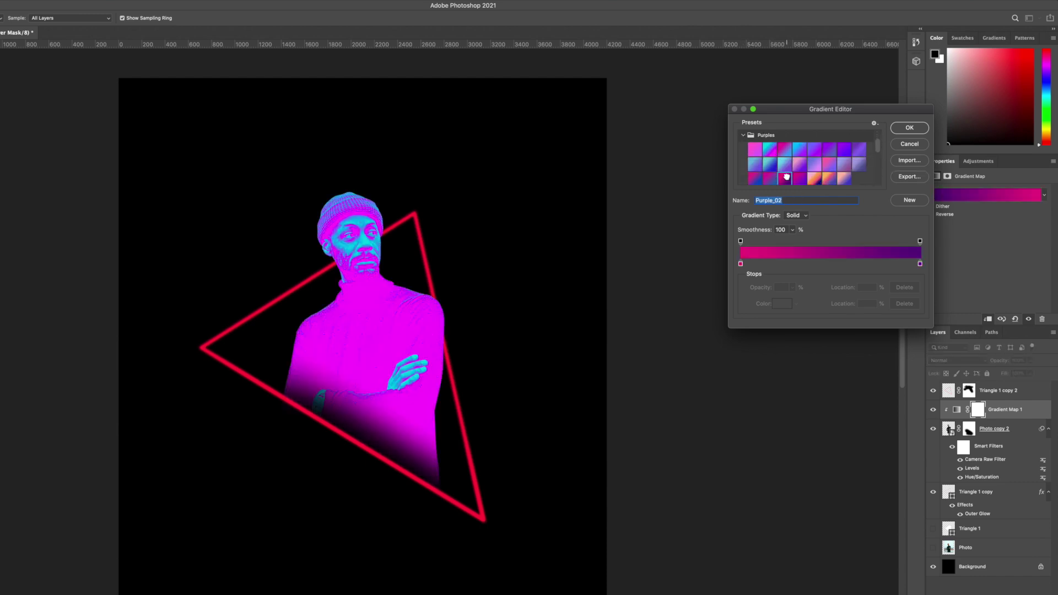
pyautogui.click(909, 130)
pyautogui.click(931, 214)
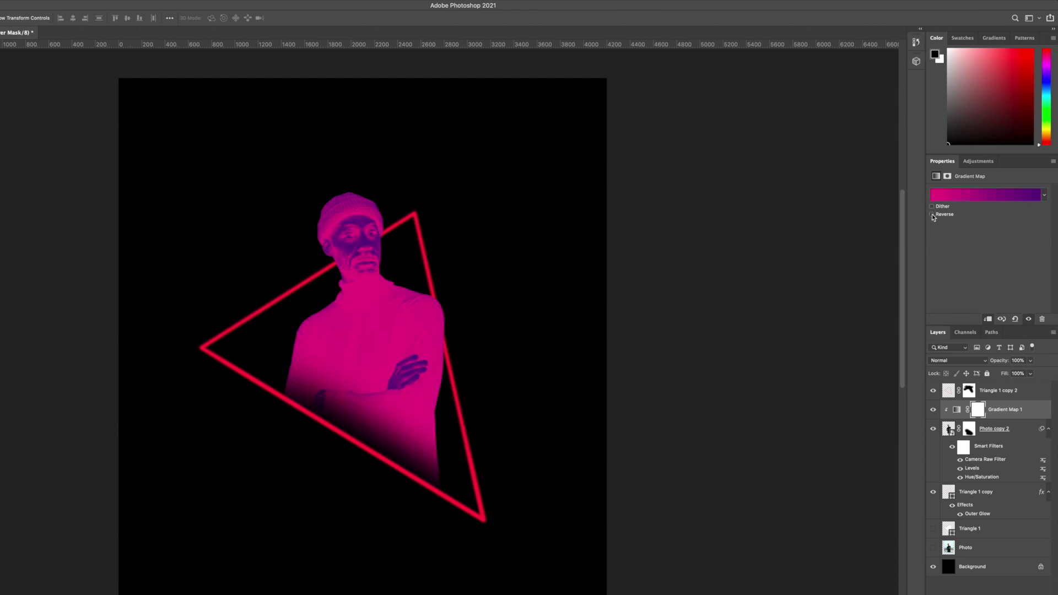
pyautogui.click(931, 214)
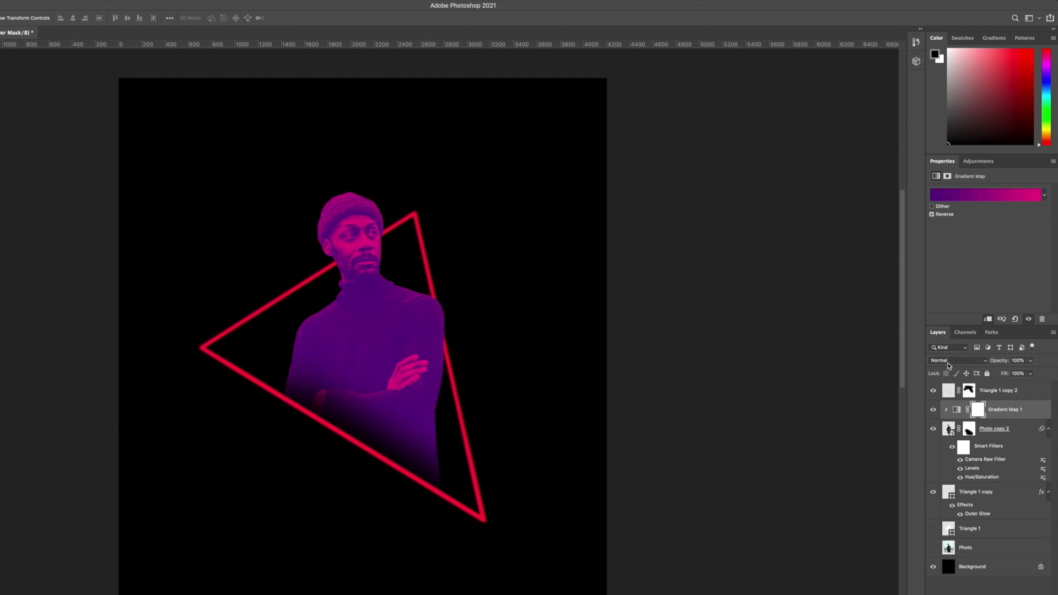
pyautogui.click(957, 411)
pyautogui.click(963, 360)
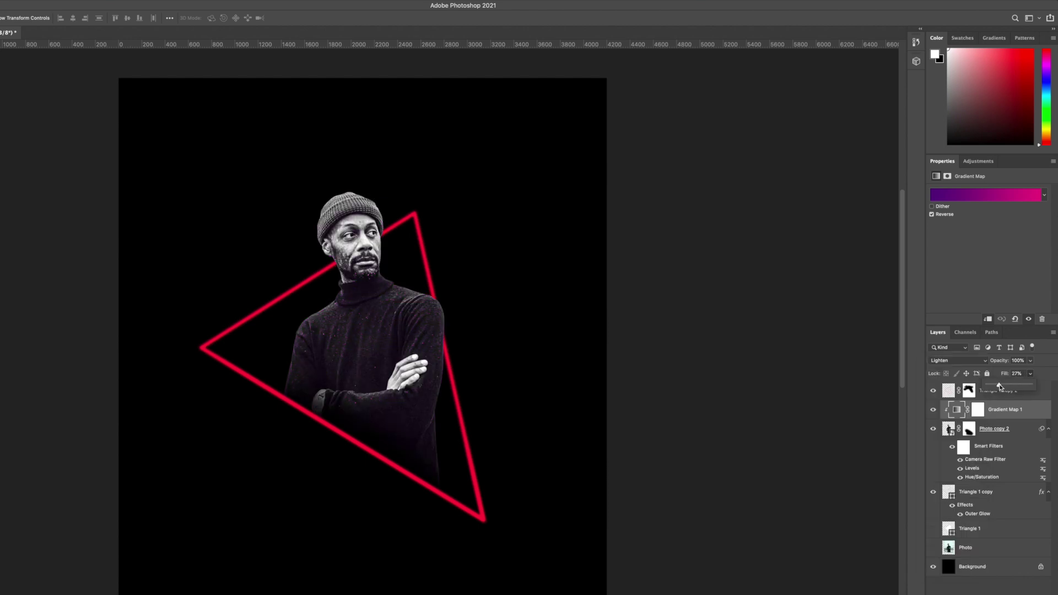
# - Set Gradient Map 1's fill to 48% and split its This Layer Blend If shadow handle
pyautogui.moveTo(999, 387); pyautogui.dragTo(1008, 388)
pyautogui.doubleClick(1030, 413)
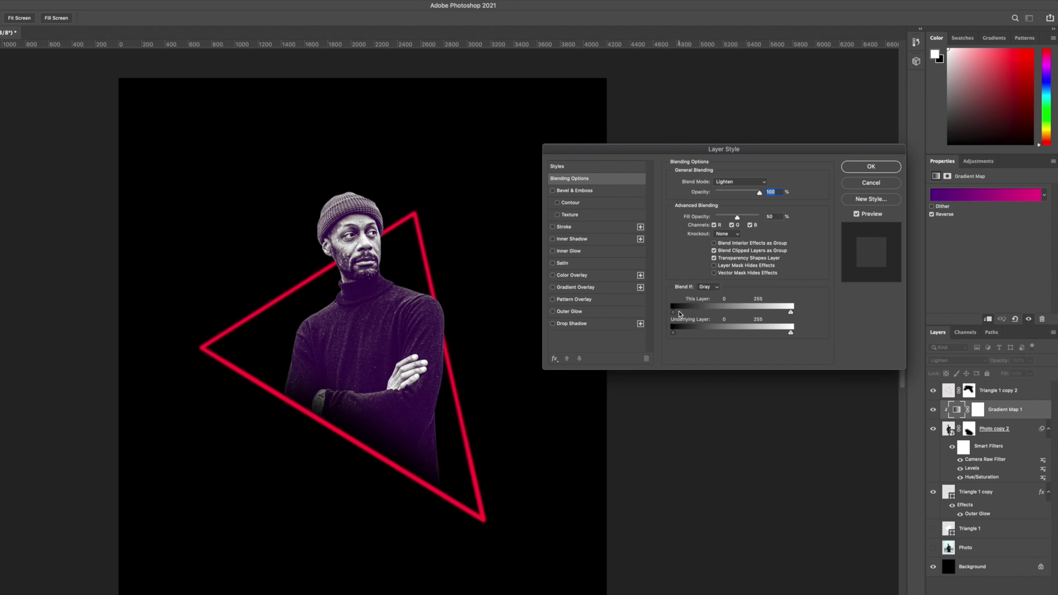
pyautogui.press('alt')
pyautogui.moveTo(674, 315)
pyautogui.mouseDown()
pyautogui.moveTo(720, 315)
pyautogui.moveTo(677, 315)
pyautogui.moveTo(692, 315)
pyautogui.mouseUp()
pyautogui.press('Return')
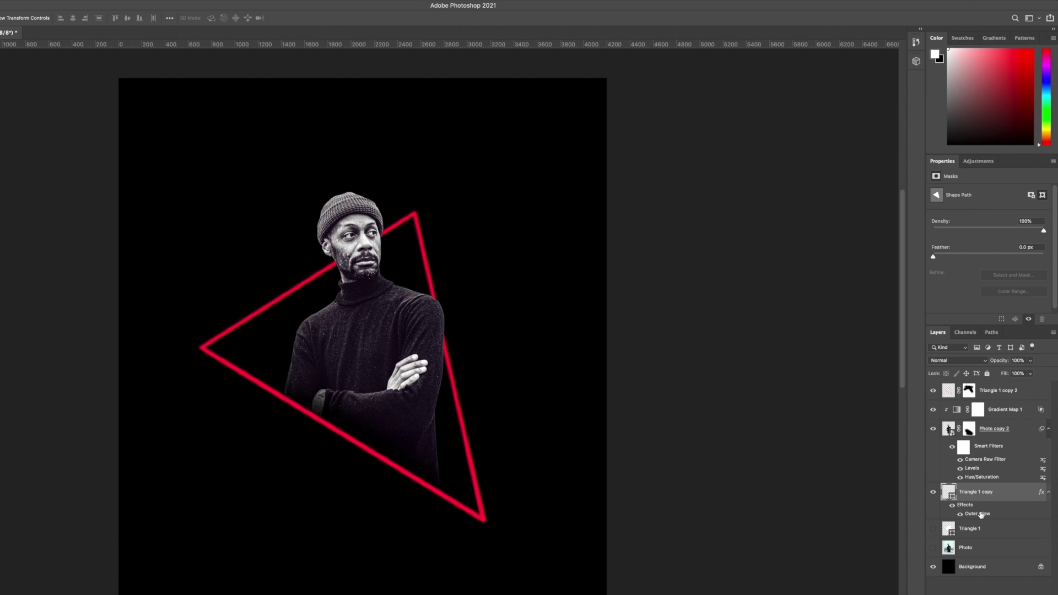
# - Duplicate the triangle, then shrink, rotate and move the copy up-left of the man
pyautogui.hotkey('ctrl', 'j')
pyautogui.hotkey('ctrl', 't')
pyautogui.moveTo(485, 212); pyautogui.dragTo(406, 296)
pyautogui.moveTo(430, 231); pyautogui.dragTo(473, 266)
pyautogui.moveTo(318, 282); pyautogui.dragTo(220, 143)
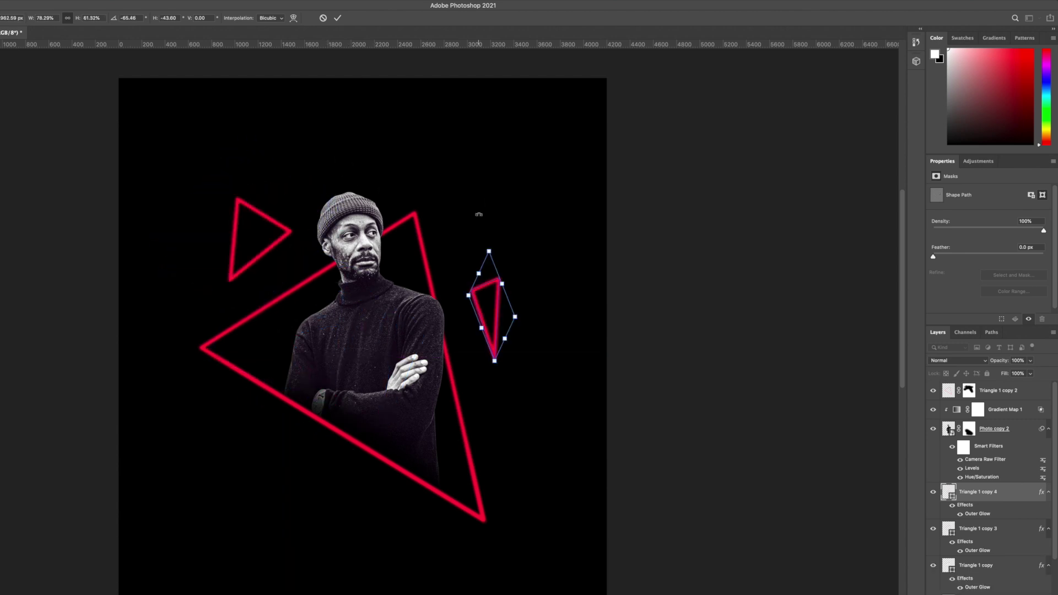
pyautogui.scroll(-1, 479, 214)
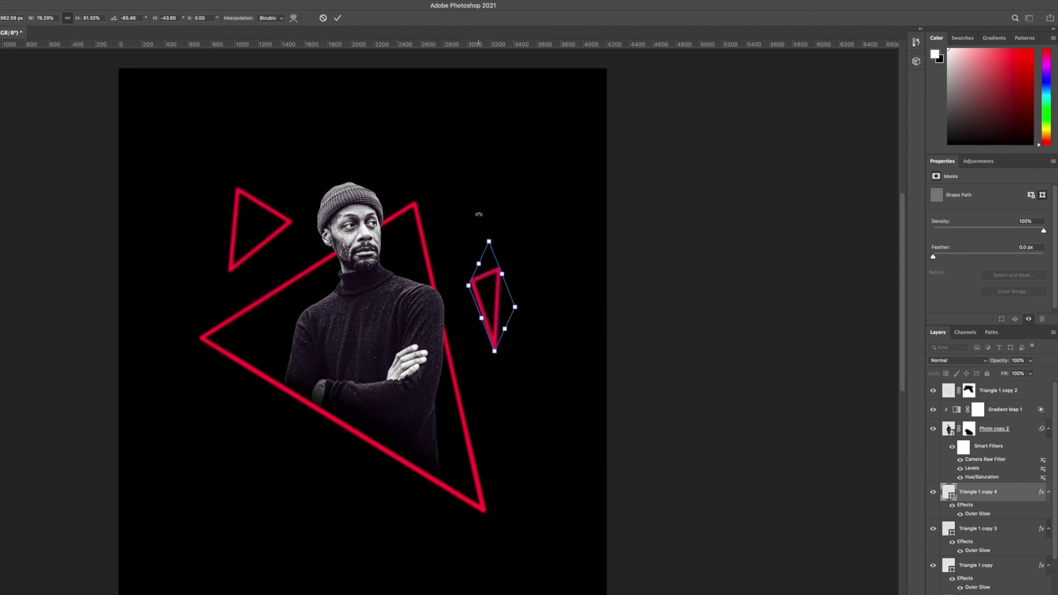
pyautogui.scroll(-5, 479, 214)
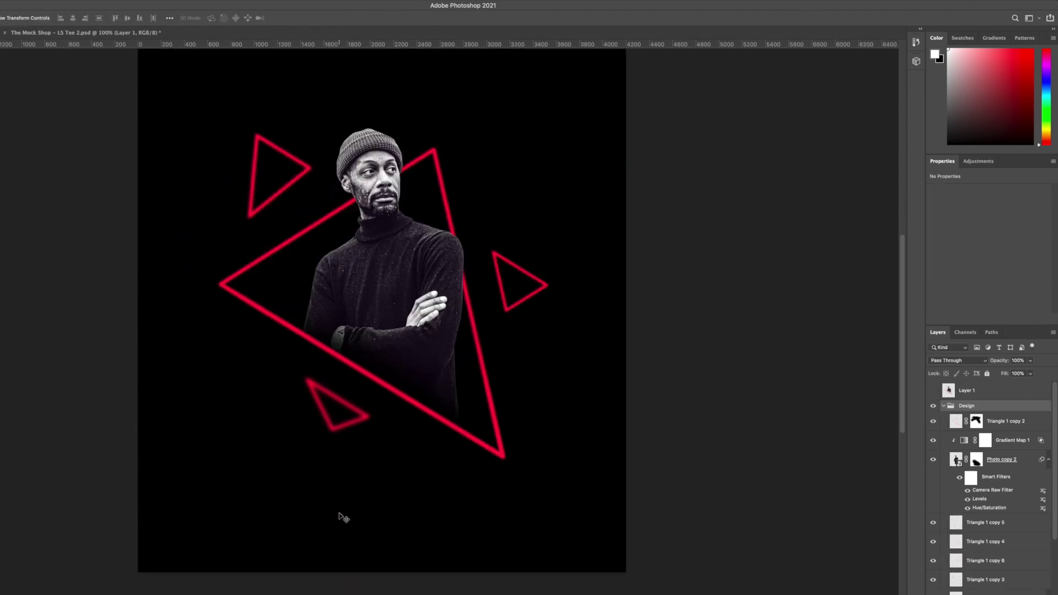
pyautogui.press('t')
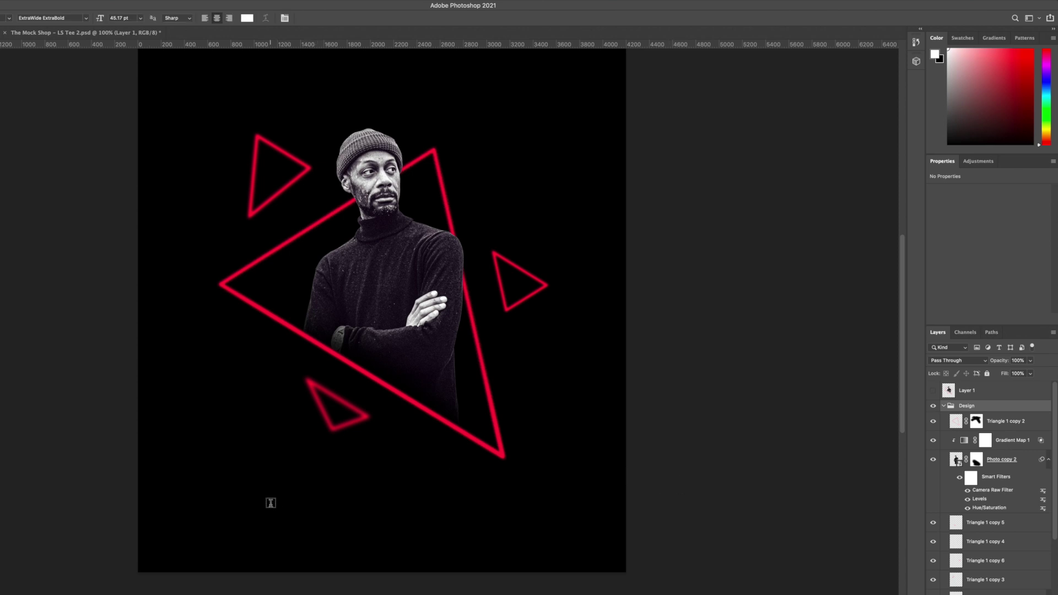
# - Replace the Lorem Ipsum placeholder with 'MADE IN THE STREETS' and scale it to about 20.74 pt
pyautogui.click(272, 487)
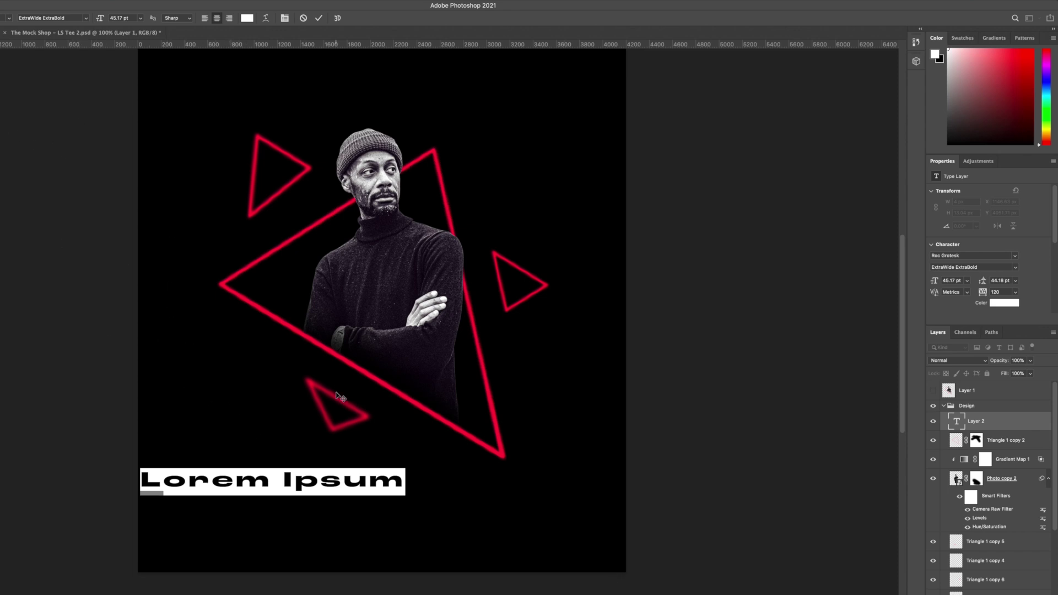
pyautogui.tripleClick(340, 482)
pyautogui.press('BackSpace')
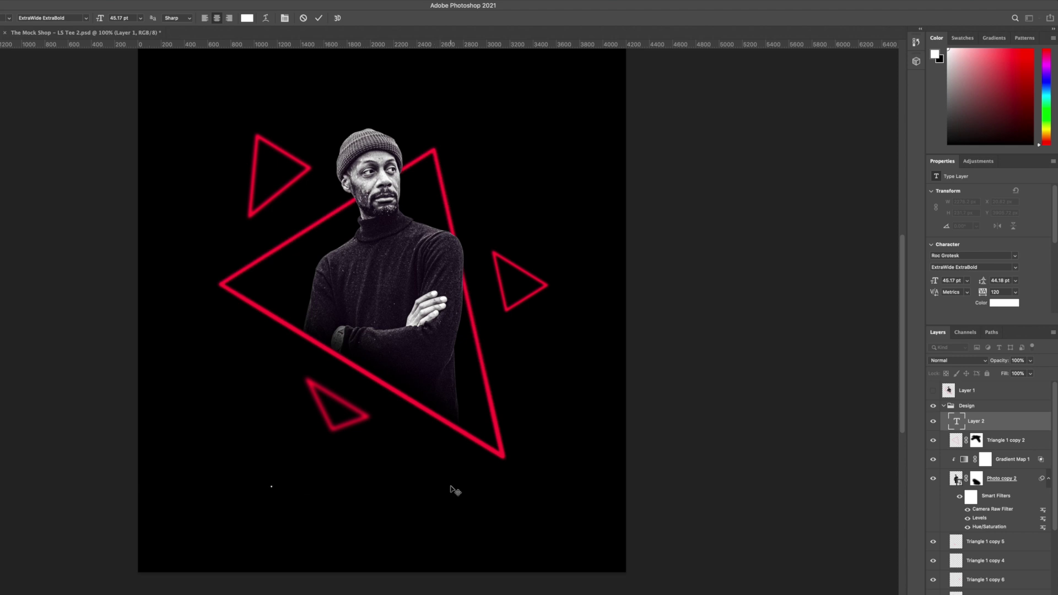
pyautogui.write('LUXU')
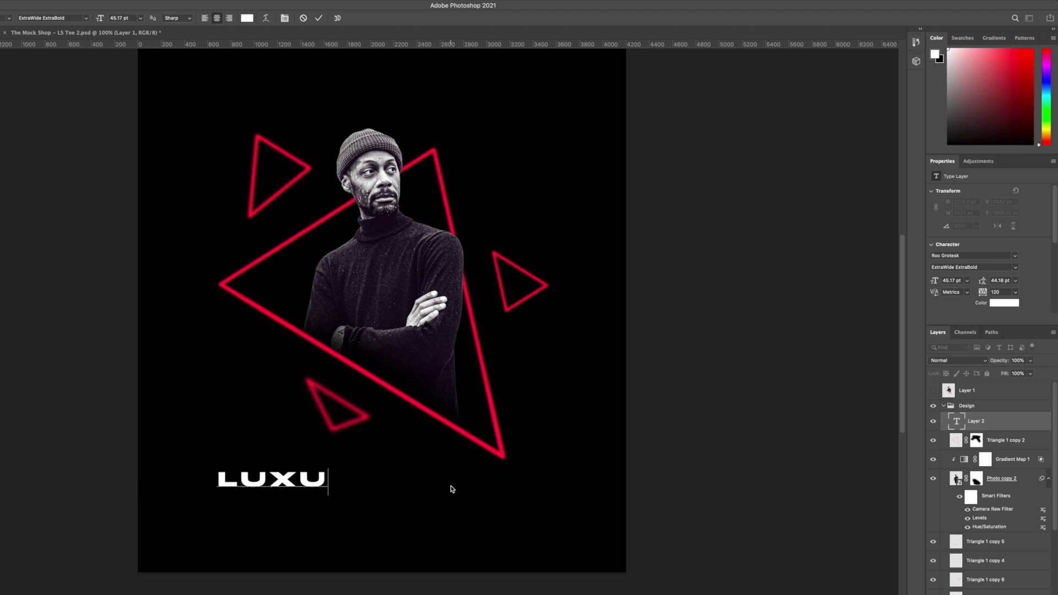
pyautogui.write('RY S')
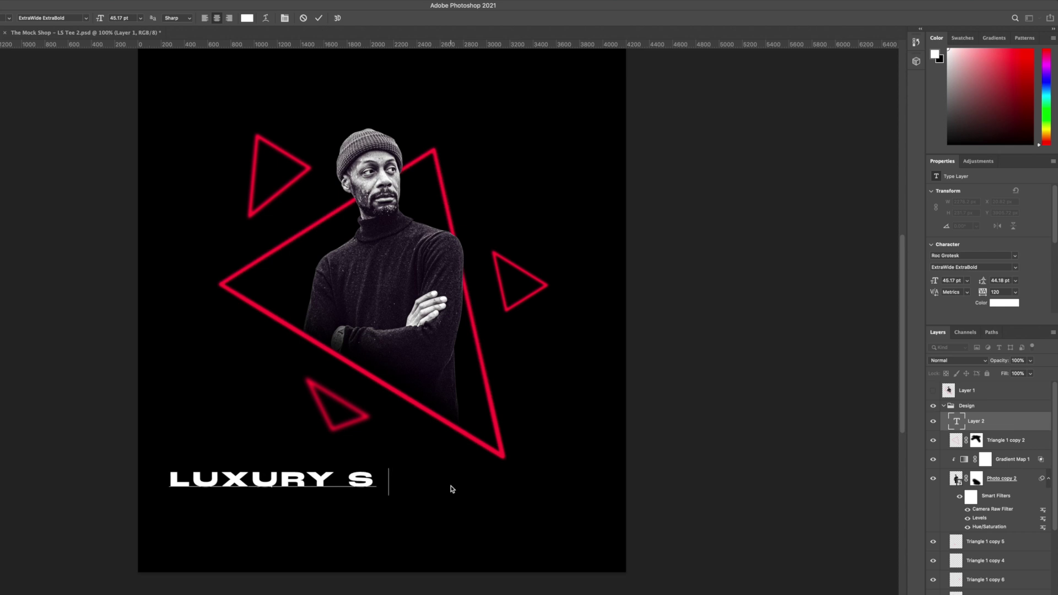
pyautogui.write('TREETS')
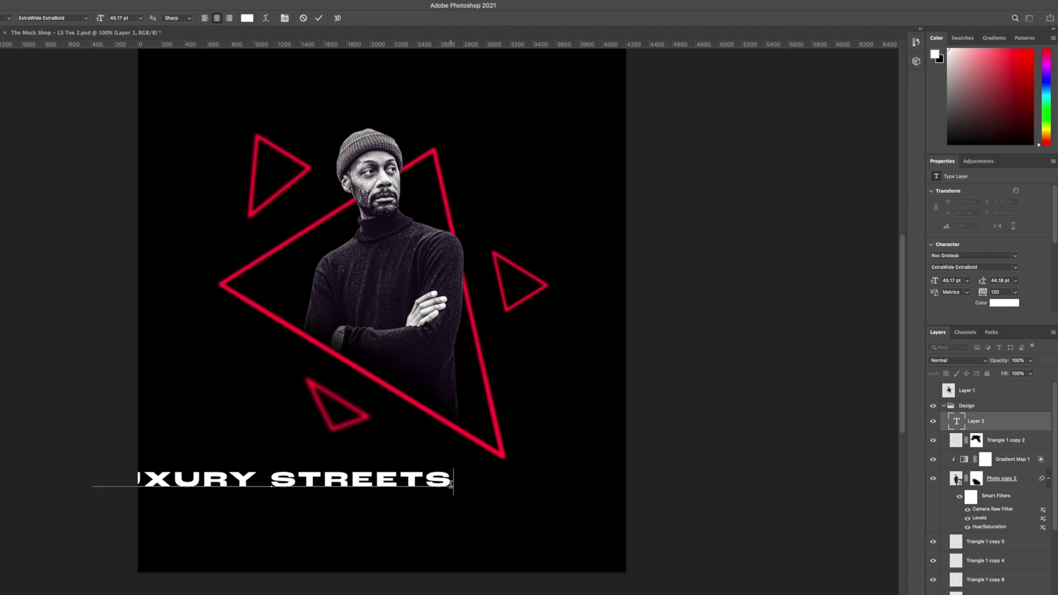
pyautogui.moveTo(450, 484); pyautogui.dragTo(270, 484)
pyautogui.click(92, 483)
pyautogui.write('MADE IN THE')
pyautogui.moveTo(614, 478); pyautogui.dragTo(491, 479)
pyautogui.press('Return')
# - Widen the title's letter spacing and give it a white ffffff Color Overlay
pyautogui.hotkey('alt', 'Right')
pyautogui.hotkey('alt', 'Right')
pyautogui.hotkey('alt', 'Right')
pyautogui.hotkey('alt', 'Right')
pyautogui.hotkey('alt', 'Right')
pyautogui.hotkey('alt', 'Right')
pyautogui.hotkey('alt', 'Right')
pyautogui.hotkey('alt', 'Right')
pyautogui.hotkey('alt', 'Right')
pyautogui.hotkey('alt', 'Right')
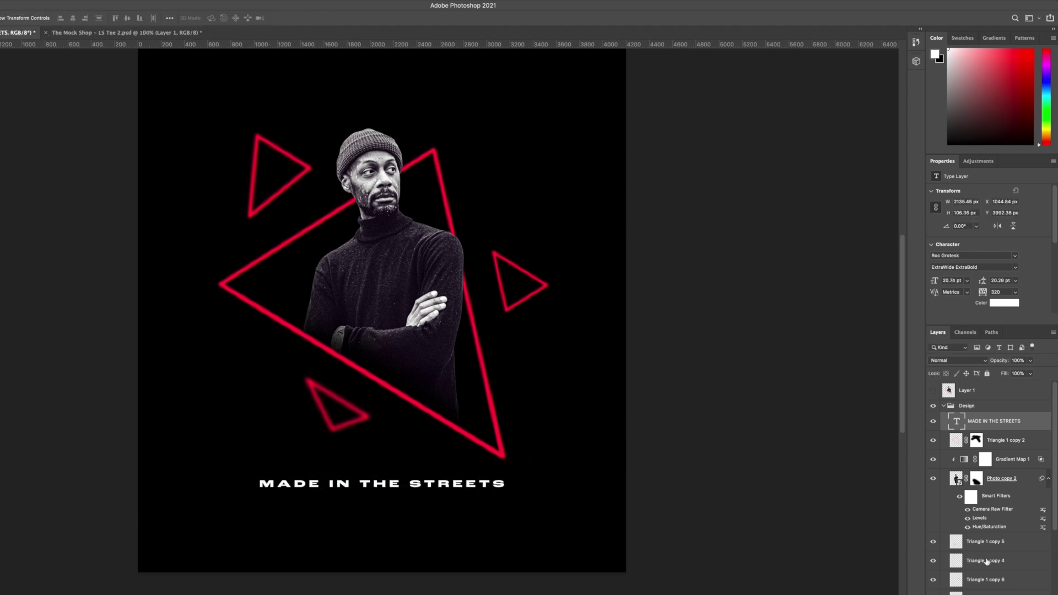
pyautogui.click(986, 593)
pyautogui.click(1004, 556)
pyautogui.click(766, 184)
pyautogui.write('ffffff')
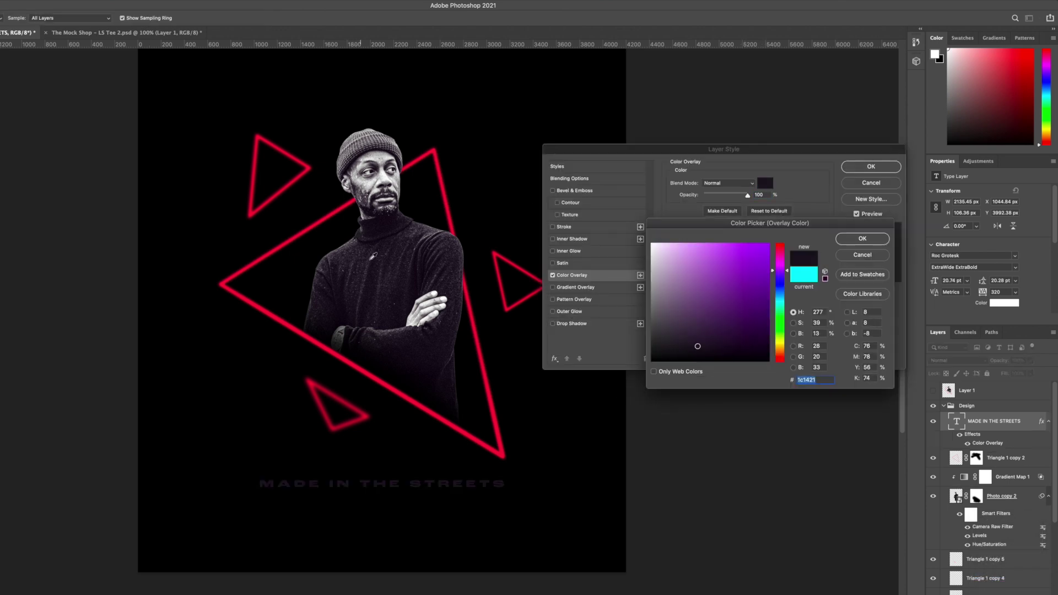
pyautogui.press('Return')
pyautogui.press('Return')
pyautogui.press('v')
# - Duplicate the title below it and retype the copy as 'ESTABLISHED IN 1991' at about 7 pt
pyautogui.moveTo(434, 475); pyautogui.dragTo(433, 486)
pyautogui.doubleClick(433, 496)
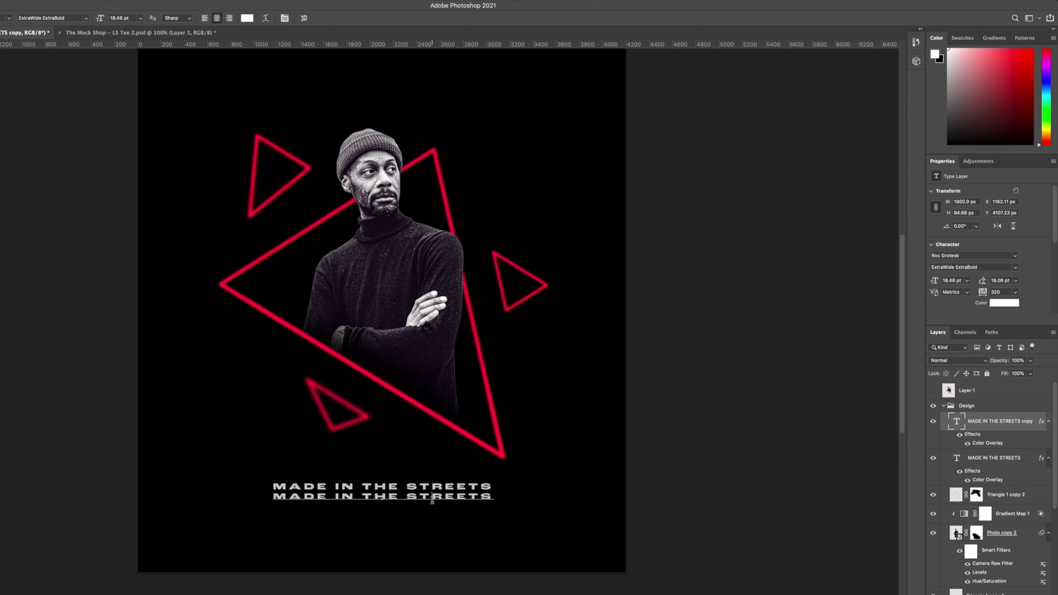
pyautogui.tripleClick(432, 495)
pyautogui.write('ESTABL')
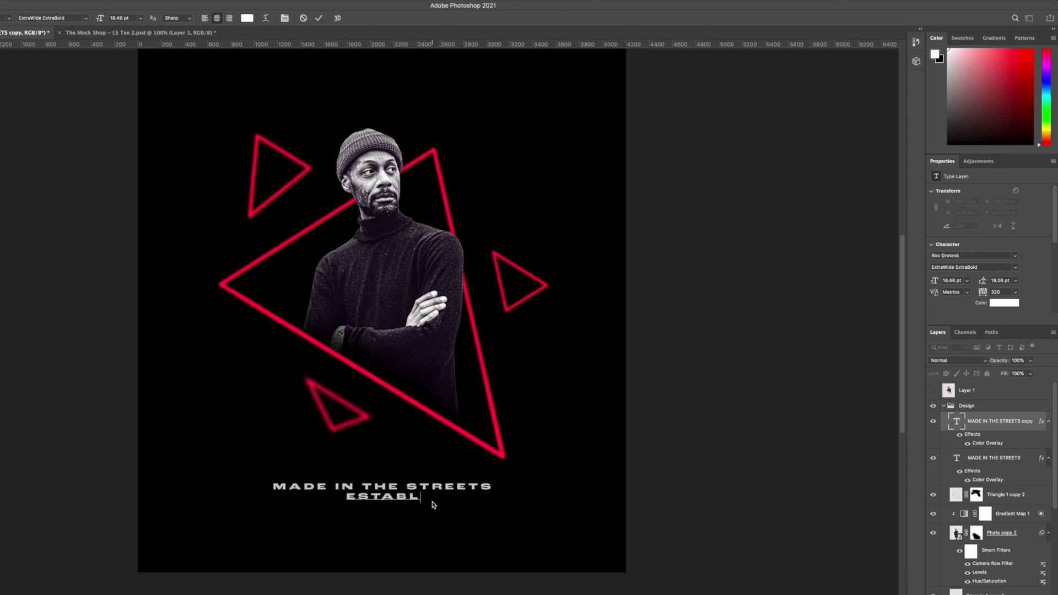
pyautogui.write('ISHED IN 1991')
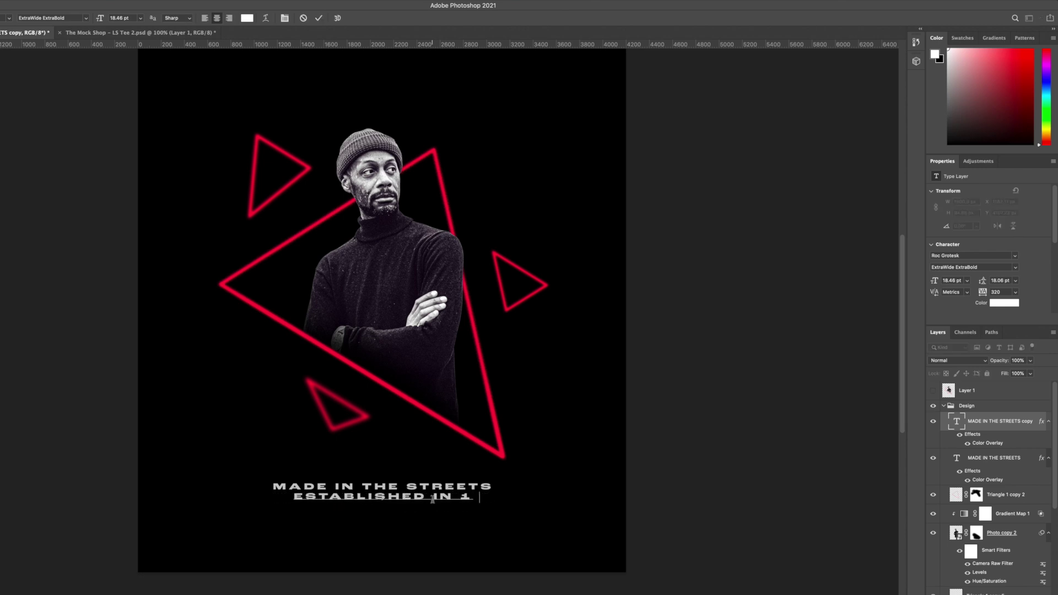
pyautogui.tripleClick(433, 498)
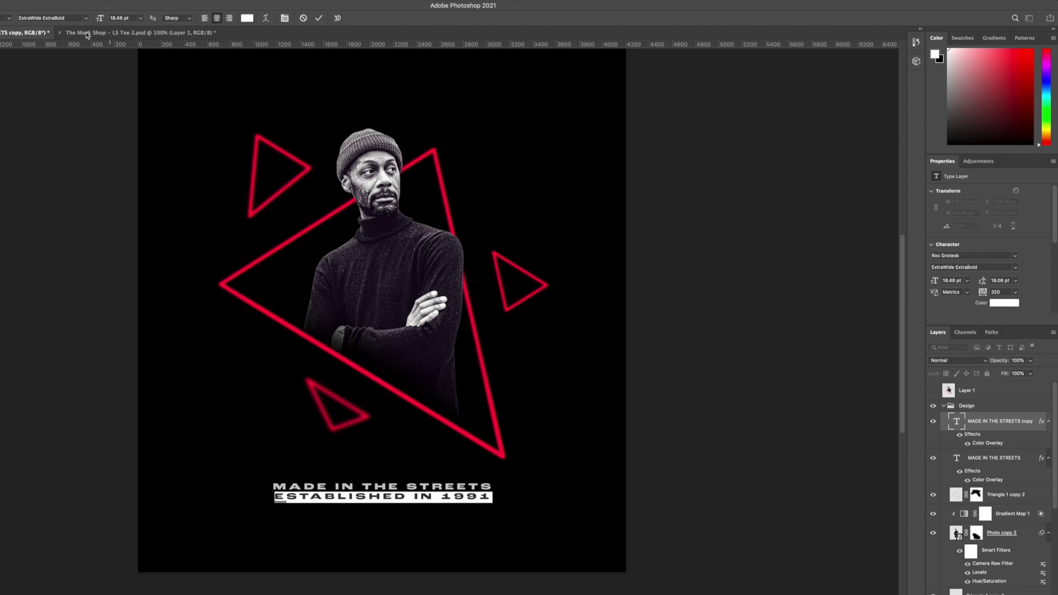
pyautogui.moveTo(100, 19); pyautogui.dragTo(90, 24)
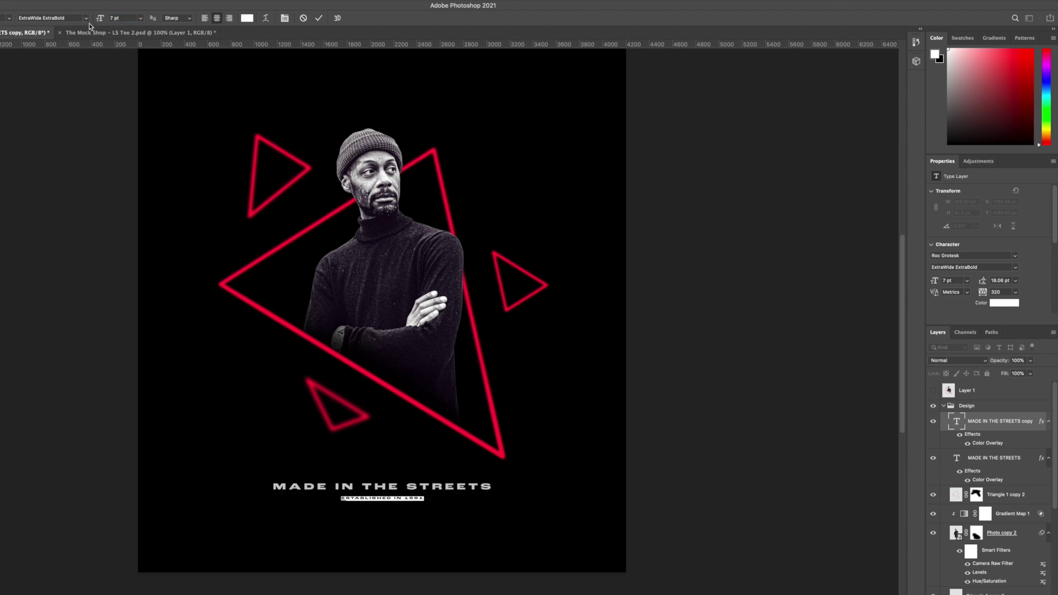
pyautogui.hotkey('ctrl', 'Return')
pyautogui.press('v')
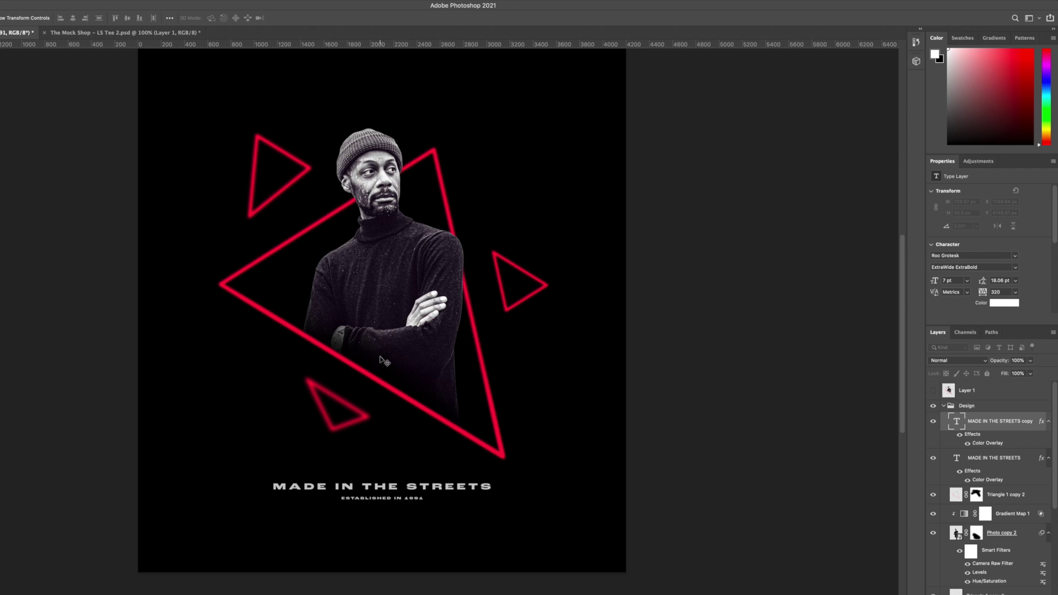
# - Colour the subtitle overlay with the triangles' red and hide the black Background layer
pyautogui.doubleClick(987, 443)
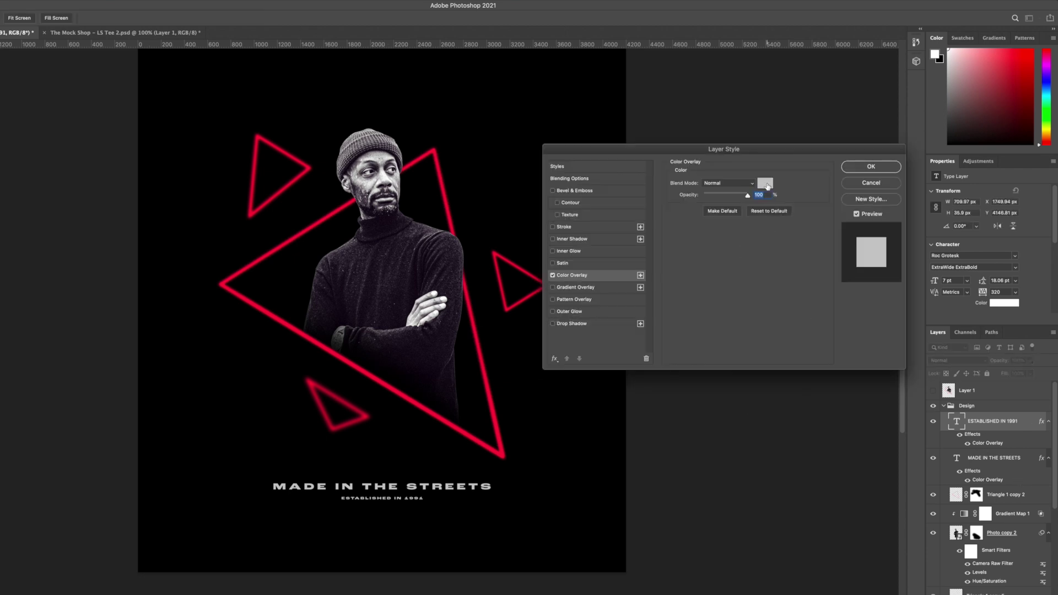
pyautogui.click(764, 183)
pyautogui.click(496, 257)
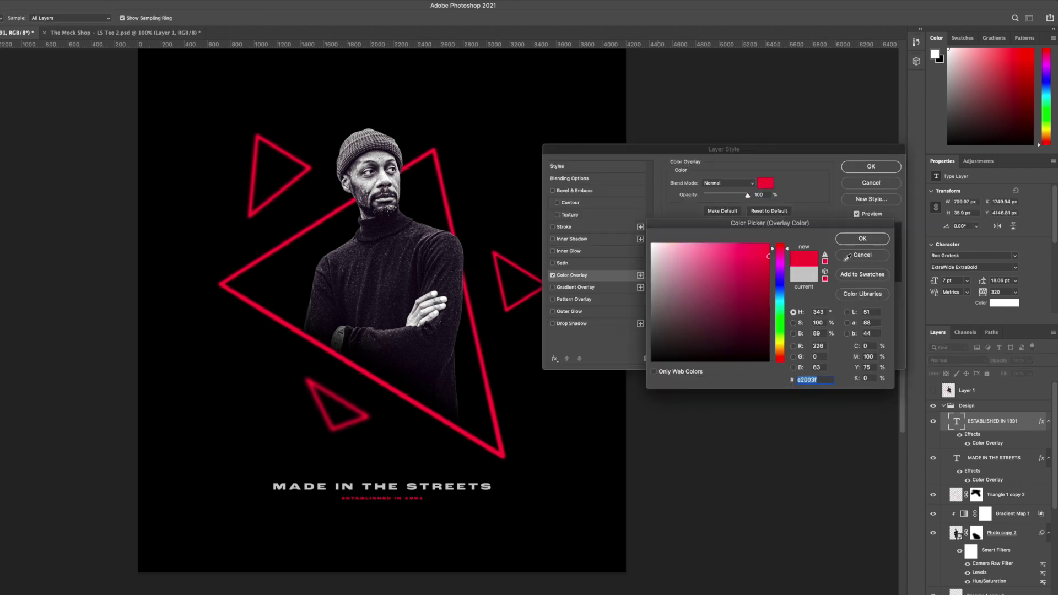
pyautogui.click(860, 242)
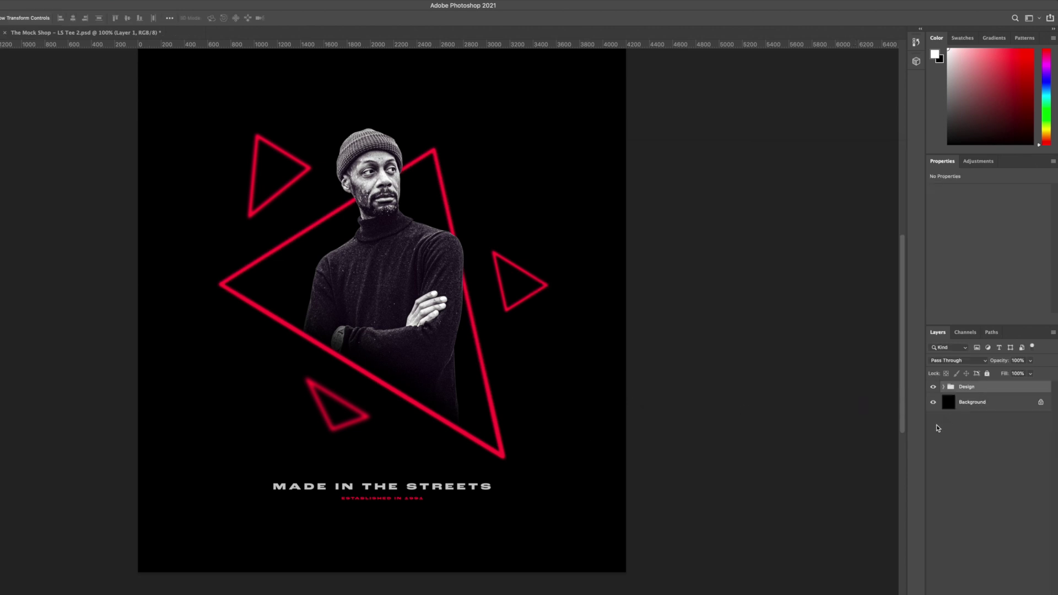
pyautogui.click(933, 404)
# - Open the recent Vintage T-Shirt (Front).psd mockup and delete the old wolf layers, Layer 1 and Layer 2
pyautogui.scroll(-1, 381, 309)
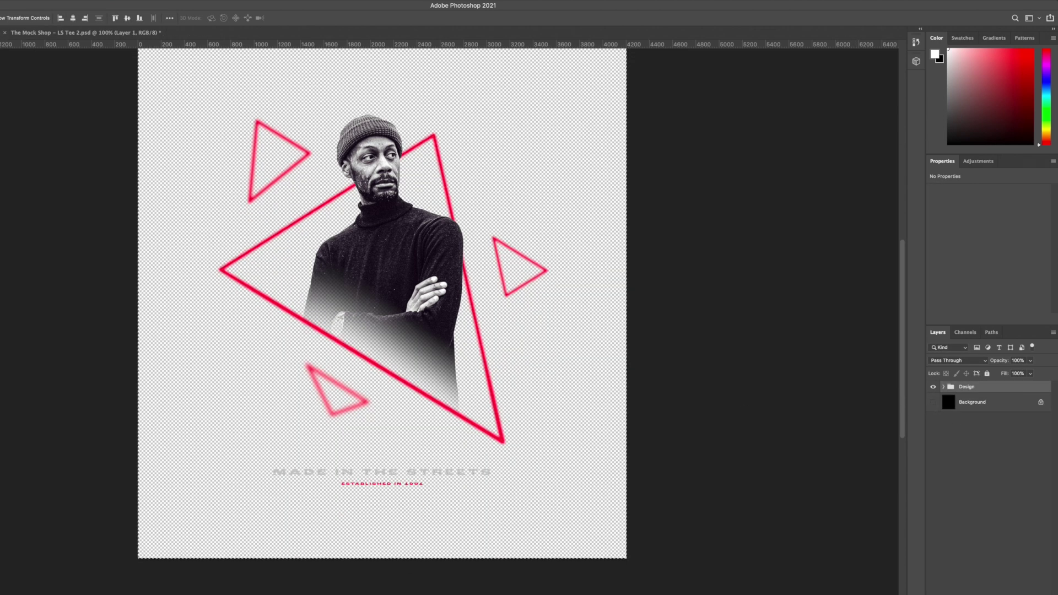
pyautogui.moveTo(55, 40)
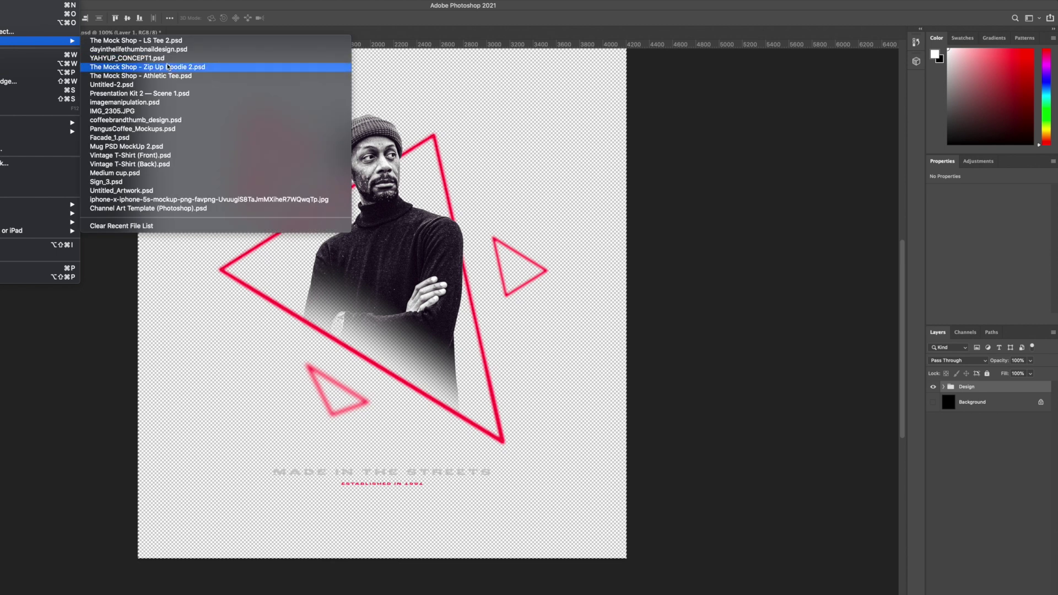
pyautogui.click(174, 158)
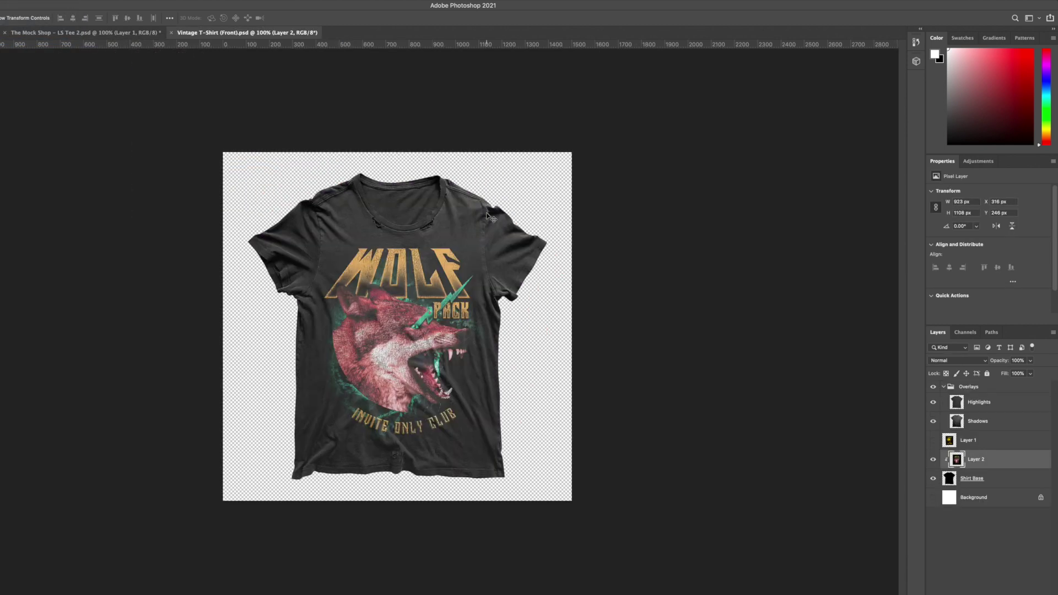
pyautogui.keyDown('shift'); pyautogui.click(976, 448); pyautogui.keyUp('shift')
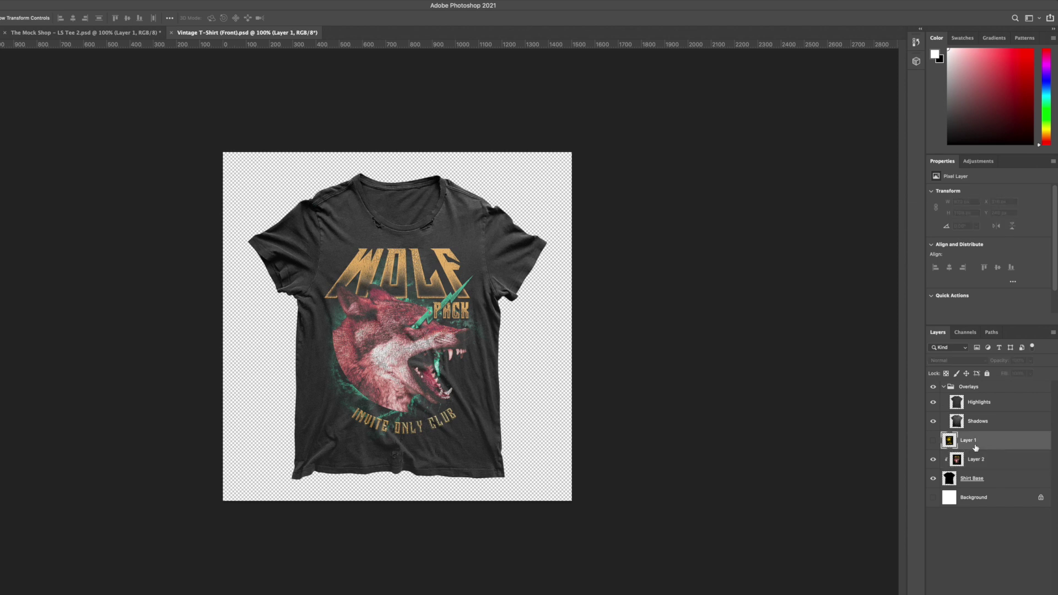
pyautogui.press('Delete')
# - Paste the copied design into the mockup, scale it to 21% and move it onto the chest
pyautogui.hotkey('ctrl', 'v')
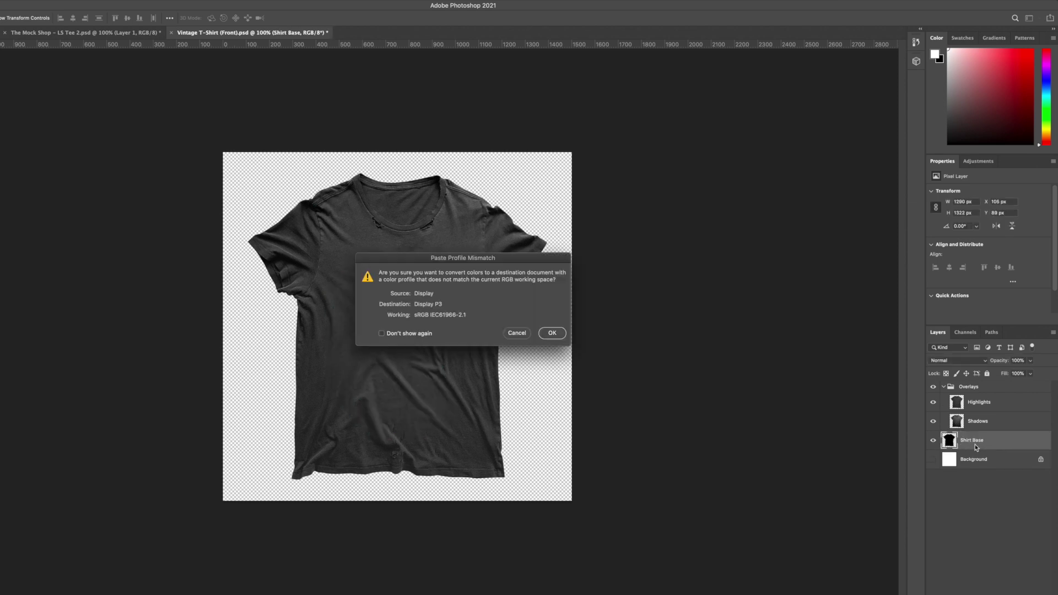
pyautogui.click(552, 333)
pyautogui.hotkey('ctrl', 't')
pyautogui.moveTo(223, 153); pyautogui.dragTo(473, 282)
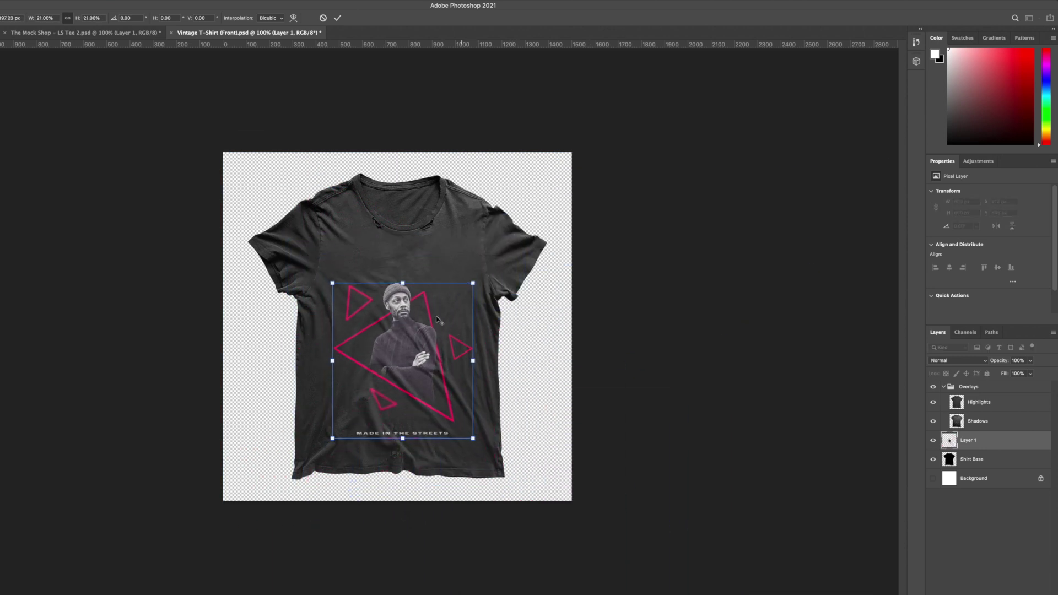
pyautogui.moveTo(431, 325); pyautogui.dragTo(432, 291)
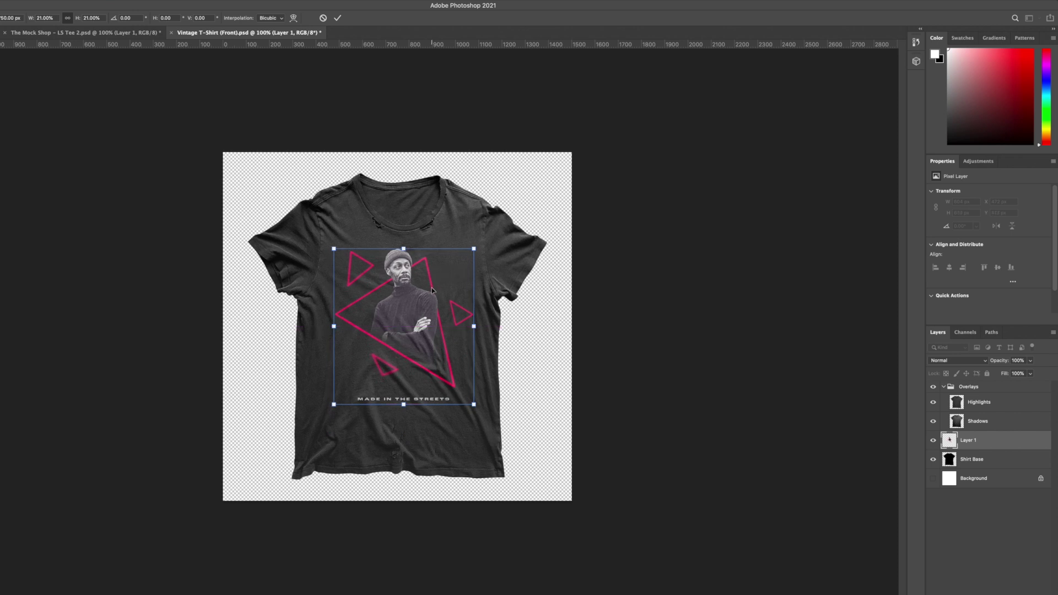
pyautogui.press('Return')
# - Zoom in to inspect the print on the shirt, then zoom back out to the whole shirt
pyautogui.press('z')
pyautogui.click(404, 410)
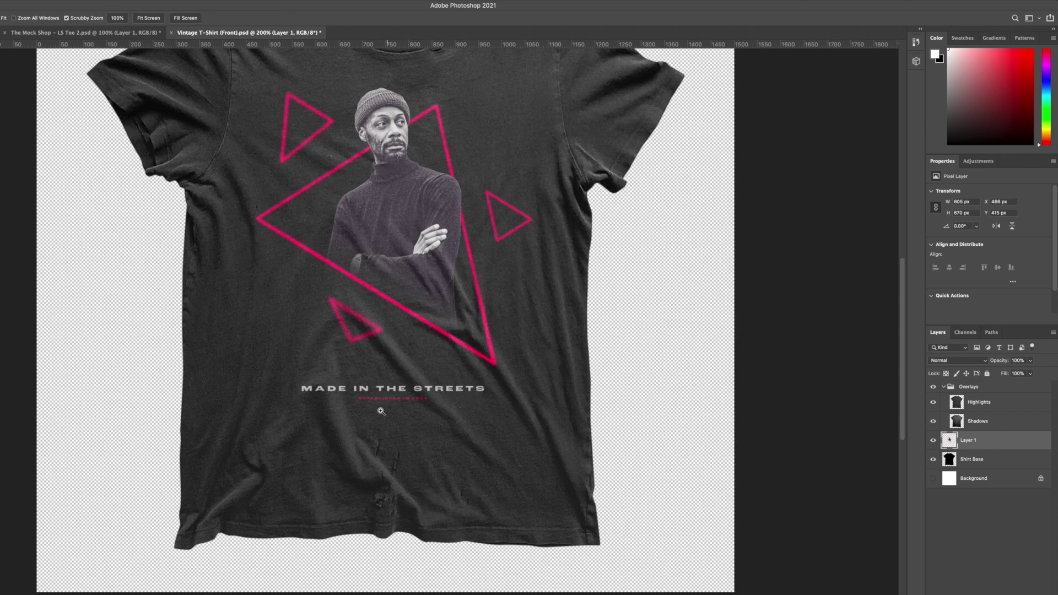
pyautogui.keyDown('alt'); pyautogui.click(388, 406); pyautogui.keyUp('alt')
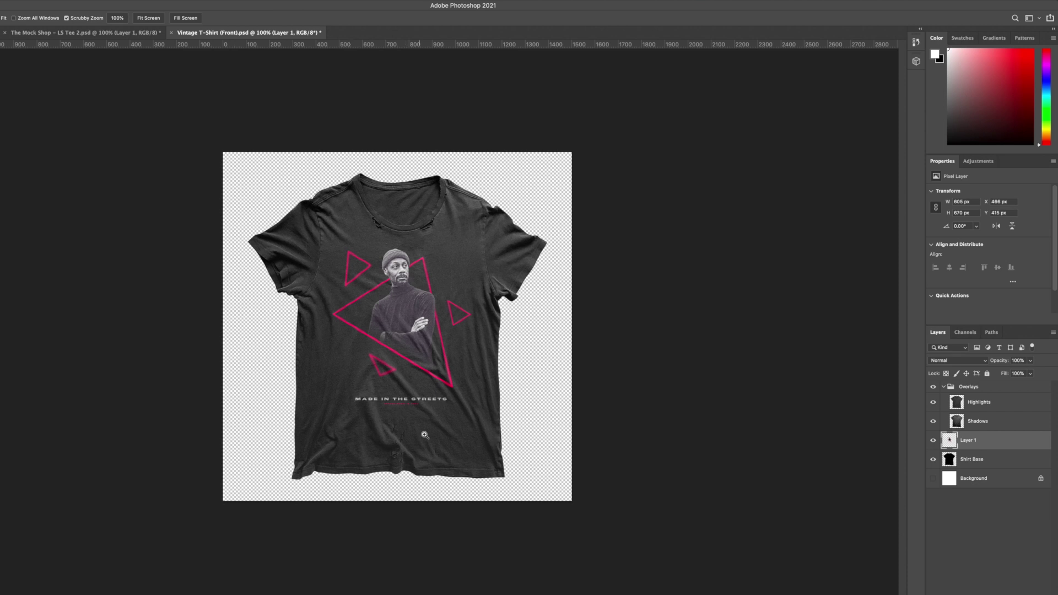
pyautogui.press('v')
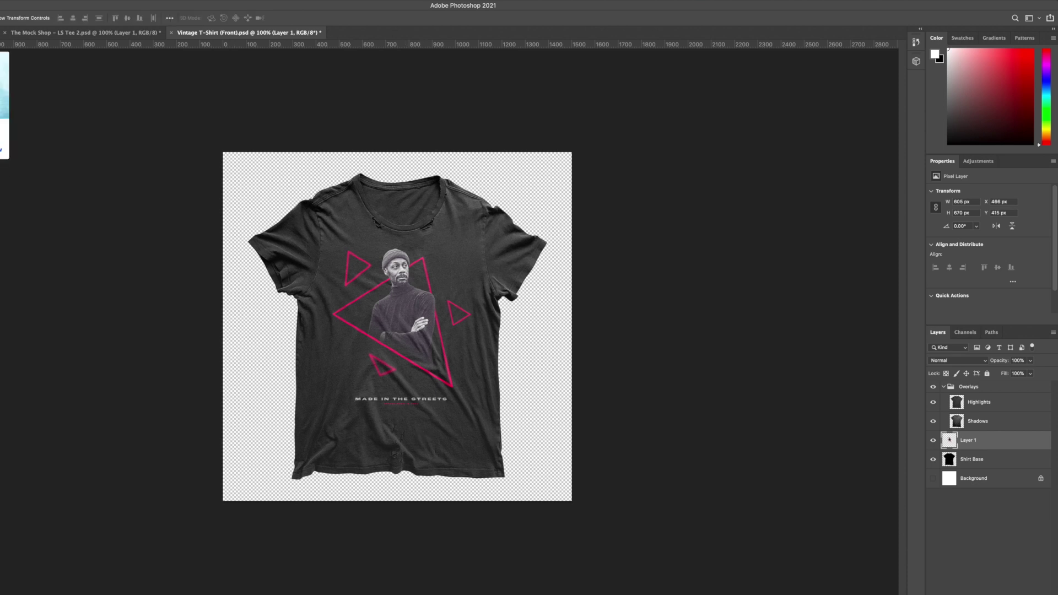